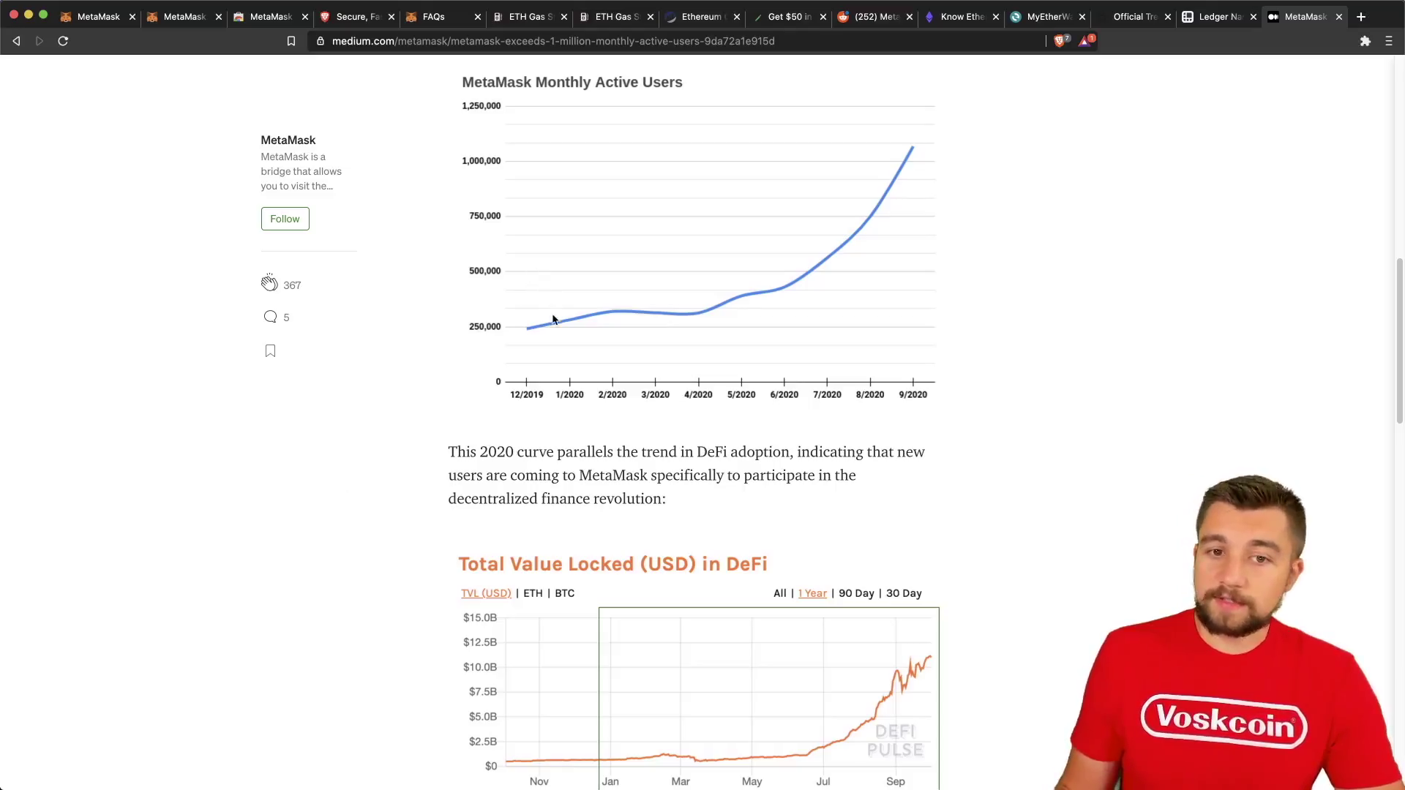
# From the metamask.io download page, open MetaMask's Chrome Web Store listing.
pyautogui.click(180, 18)
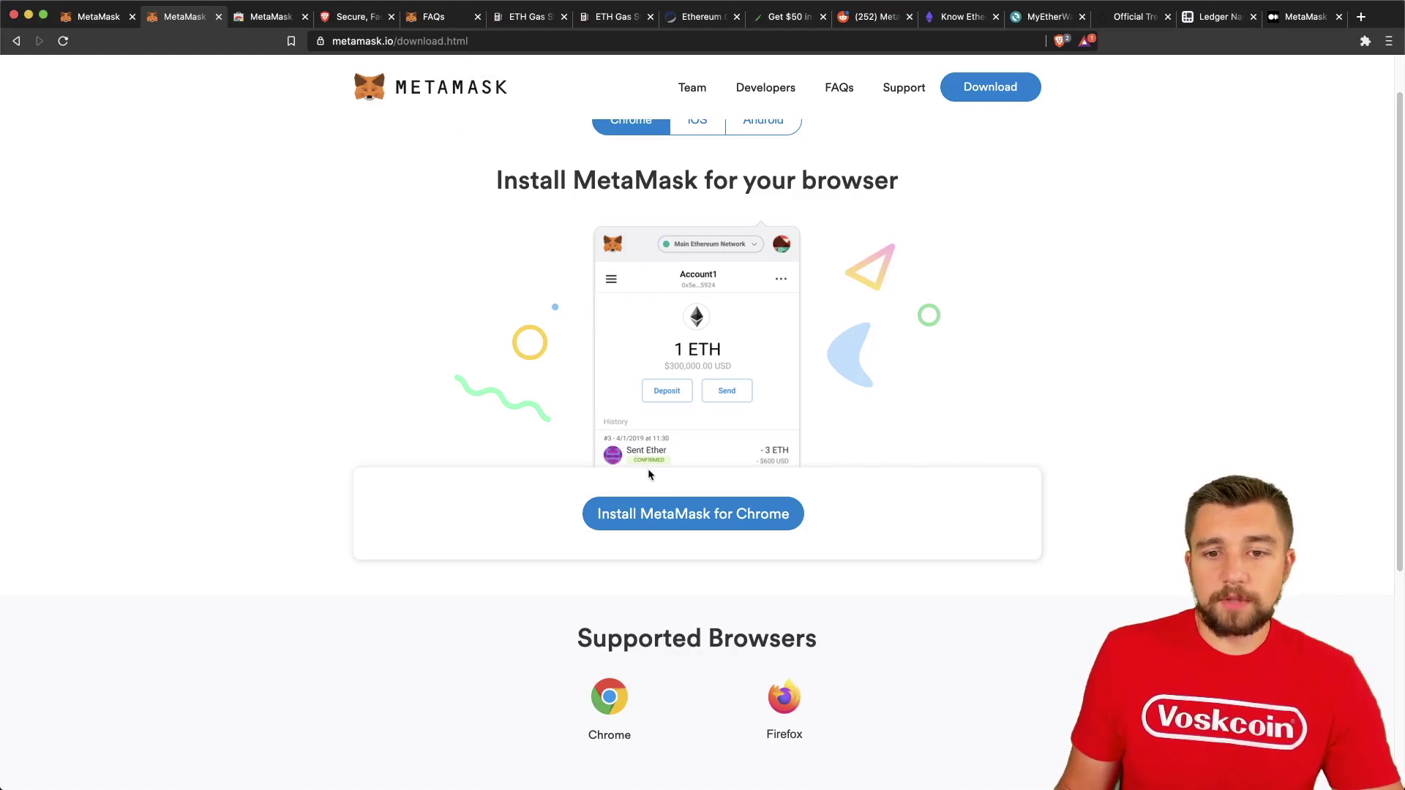
pyautogui.click(688, 527)
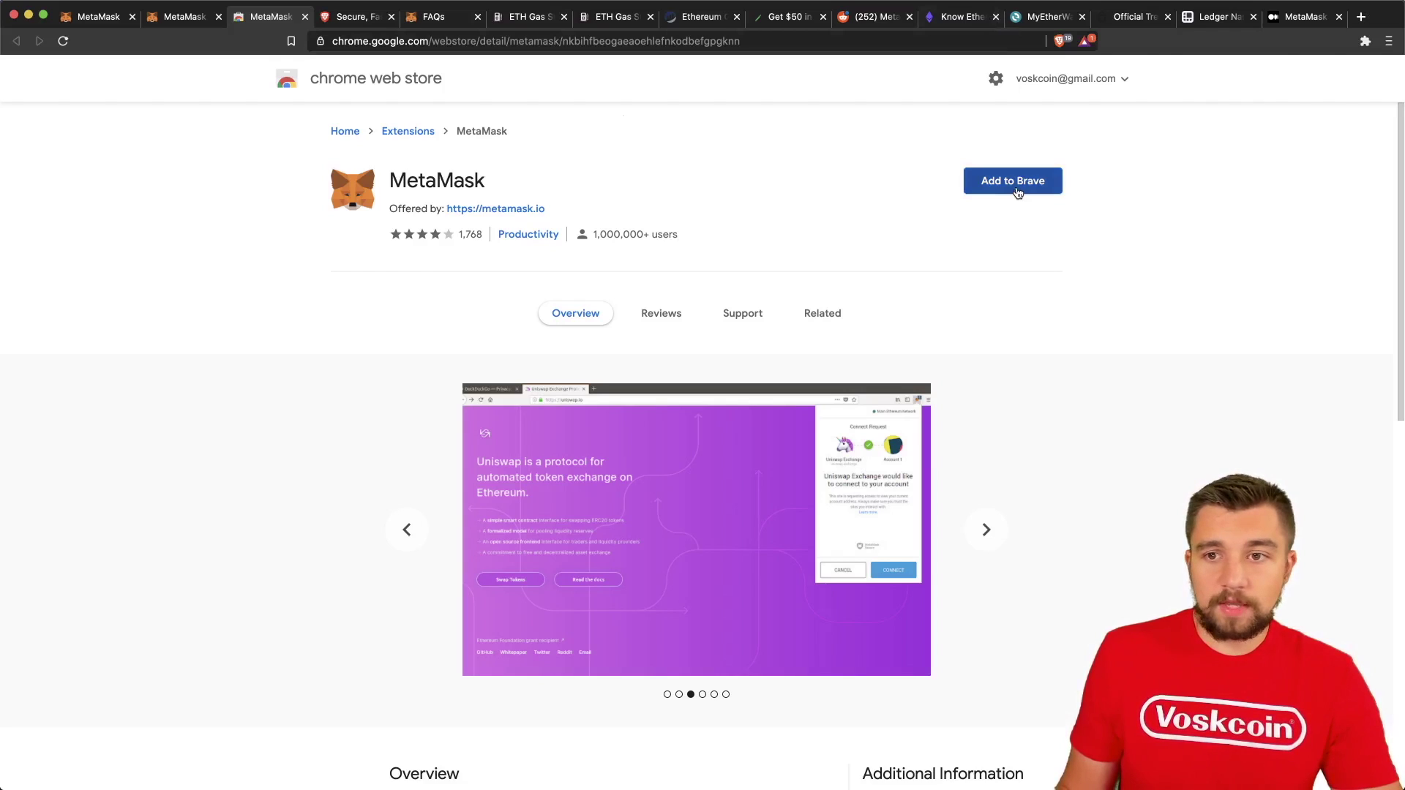
# Add the MetaMask extension to the browser and dismiss the extension-added notice.
pyautogui.click(1017, 193)
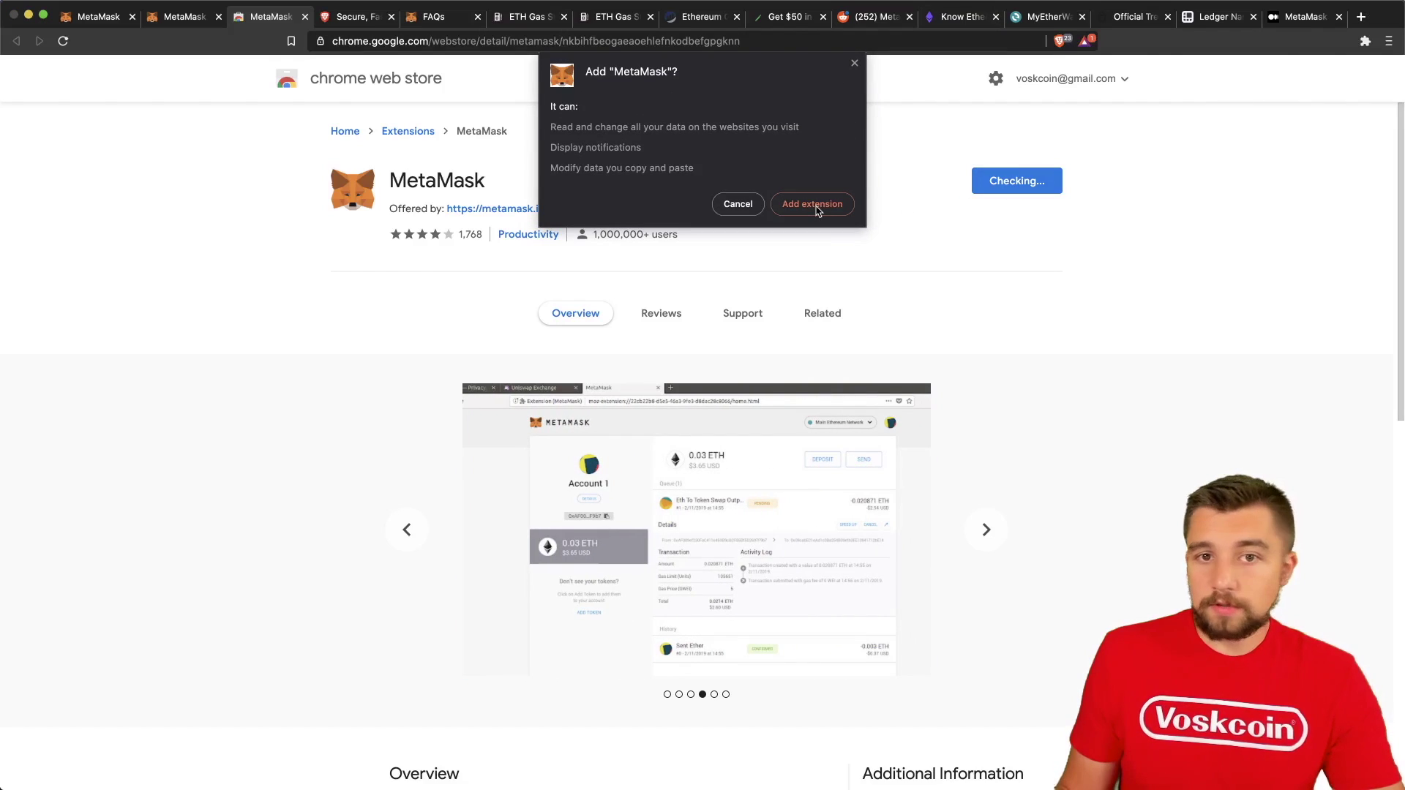
pyautogui.click(817, 209)
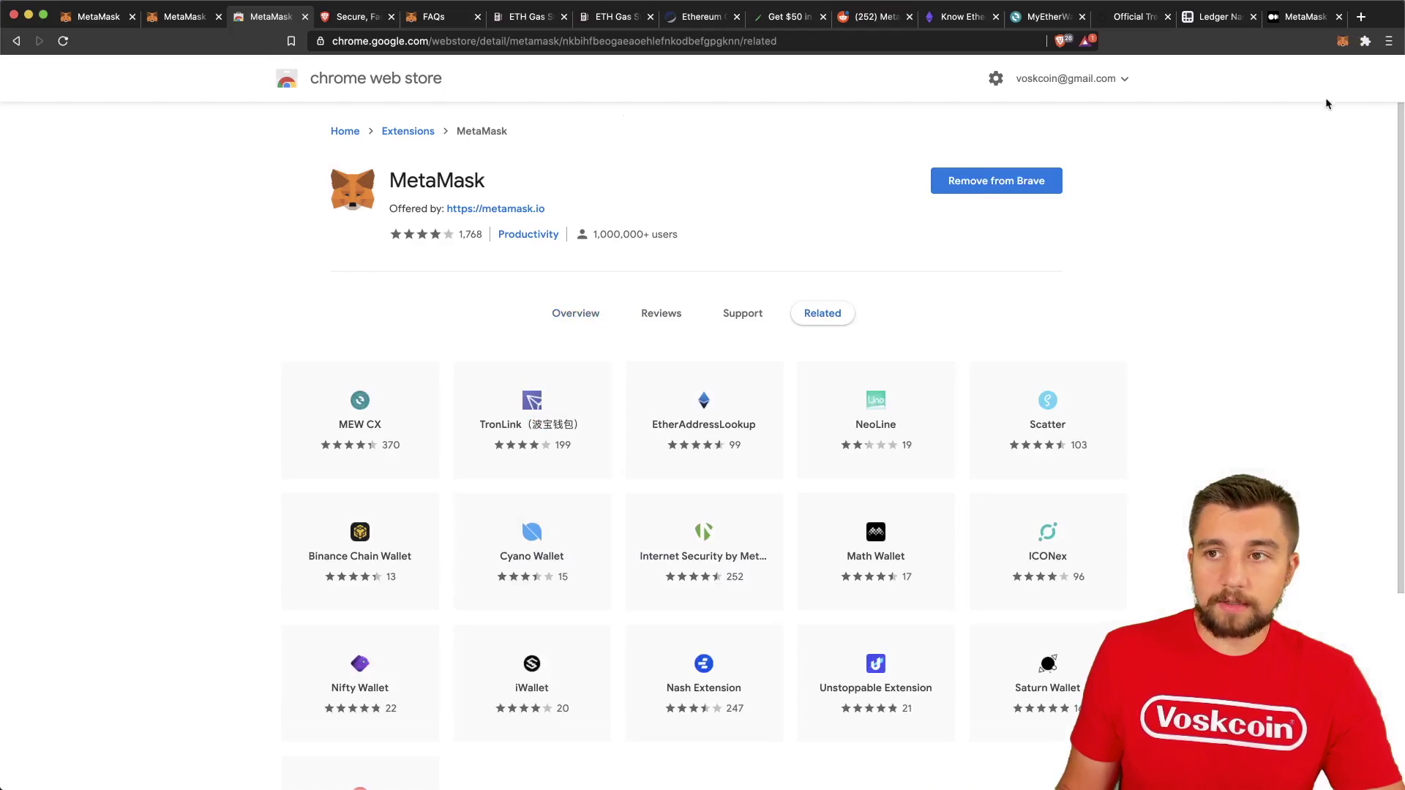
pyautogui.click(1342, 62)
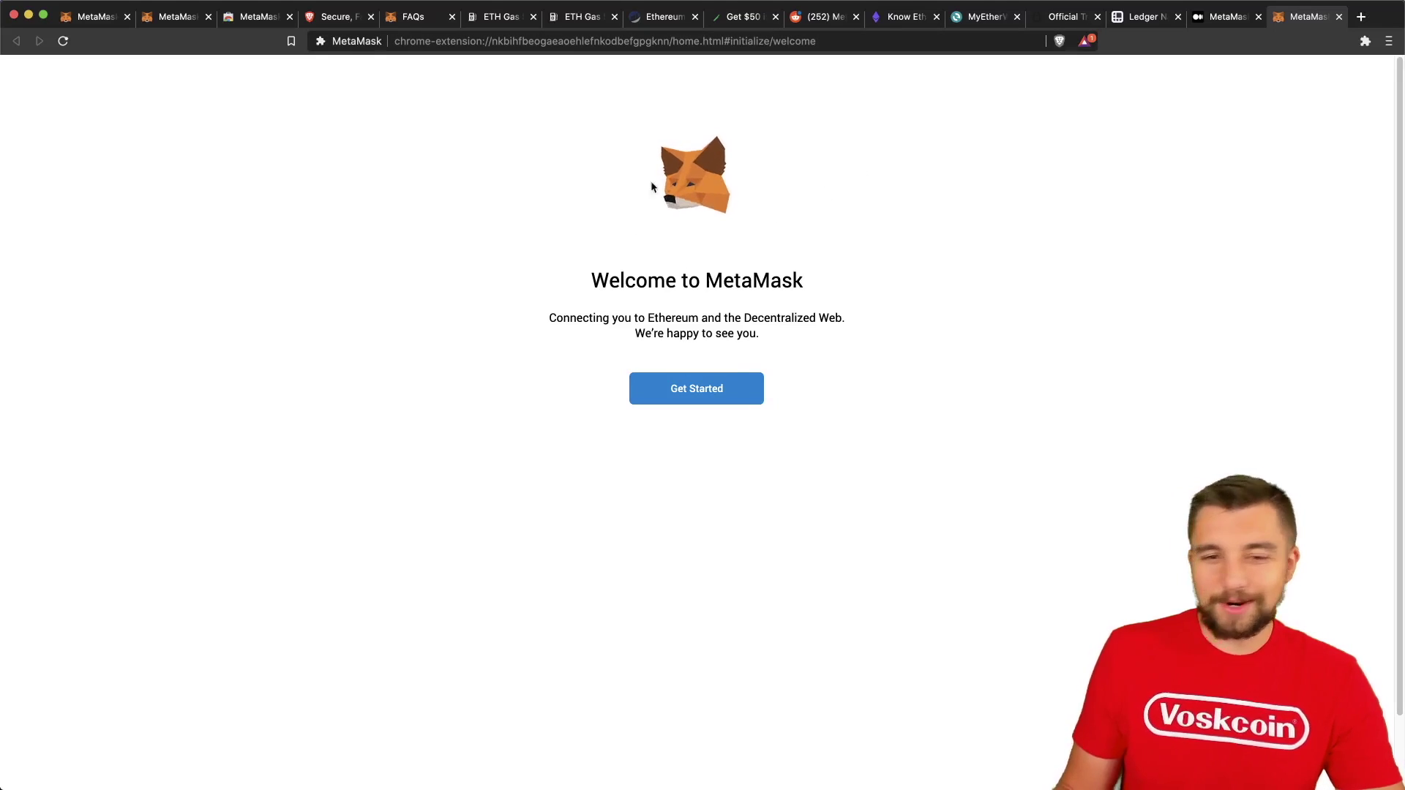
# Create a new wallet, decline usage-data sharing, and enter the wallet password.
pyautogui.click(716, 384)
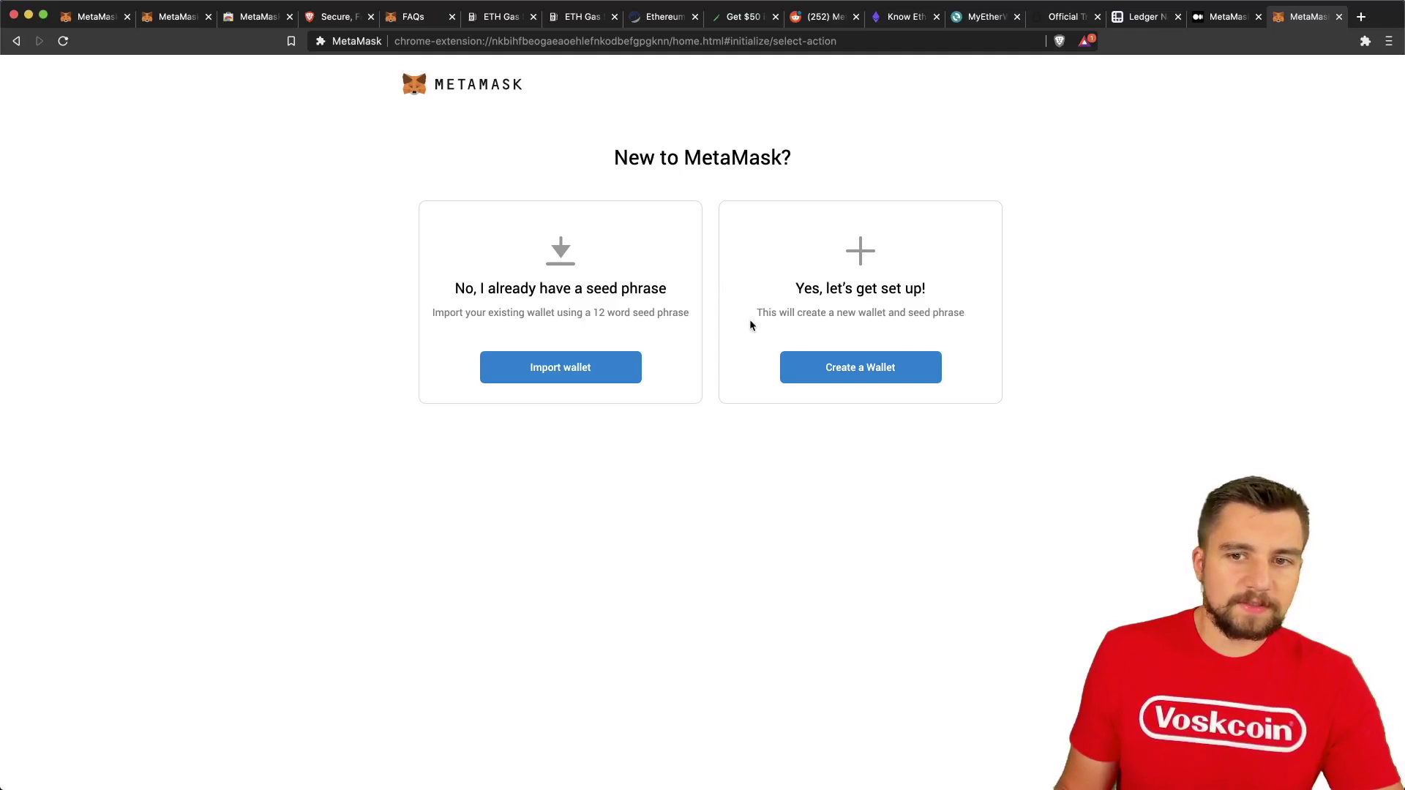
pyautogui.click(828, 366)
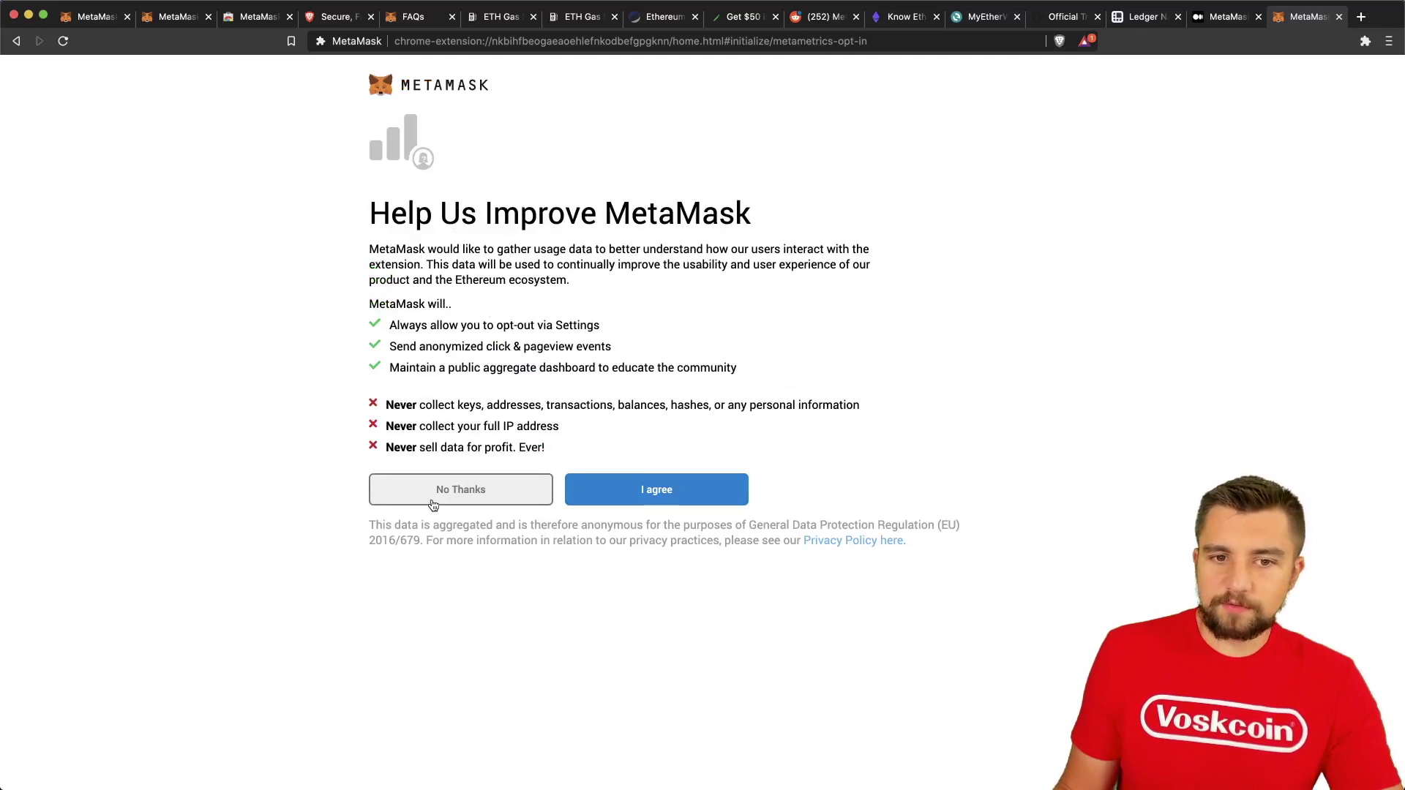
pyautogui.click(500, 488)
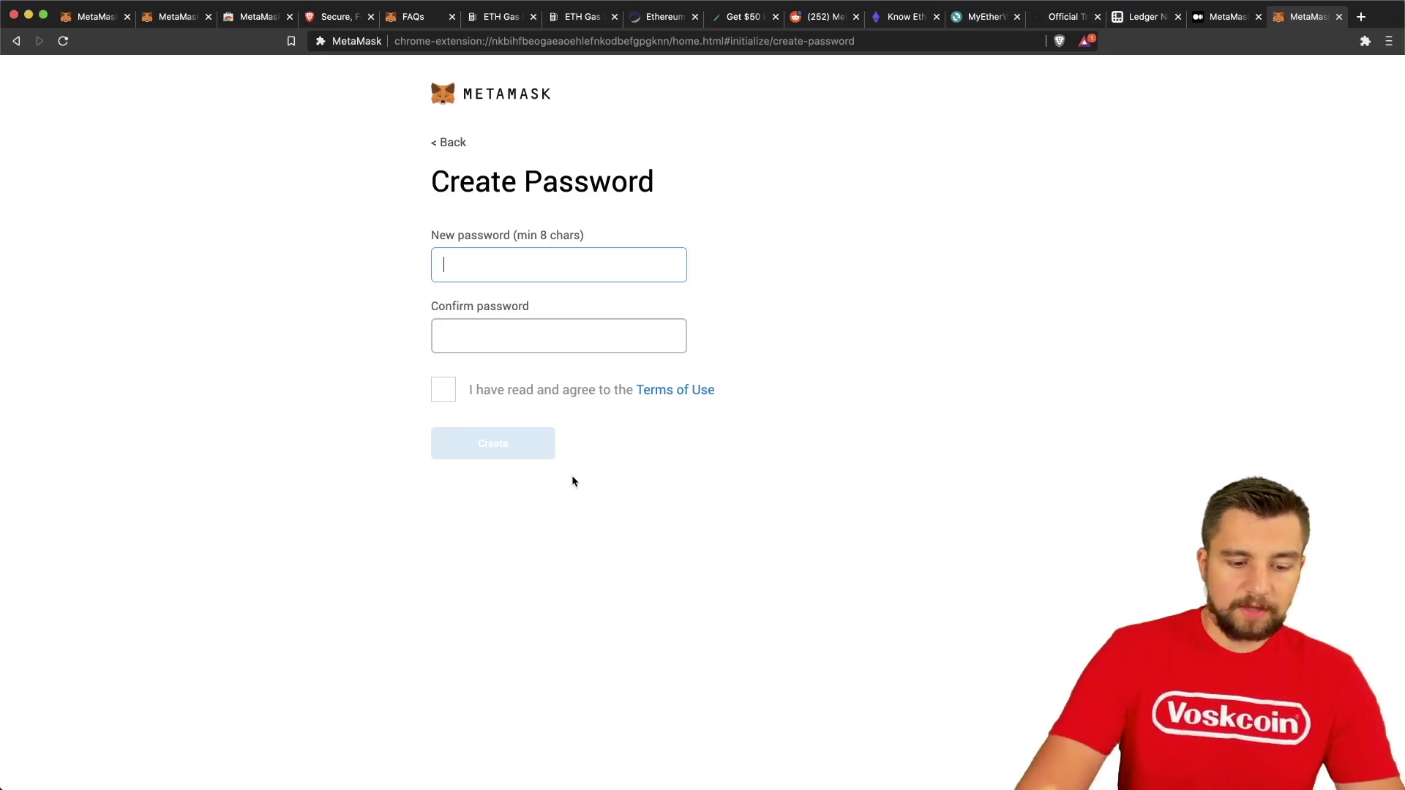
pyautogui.write('••••••')
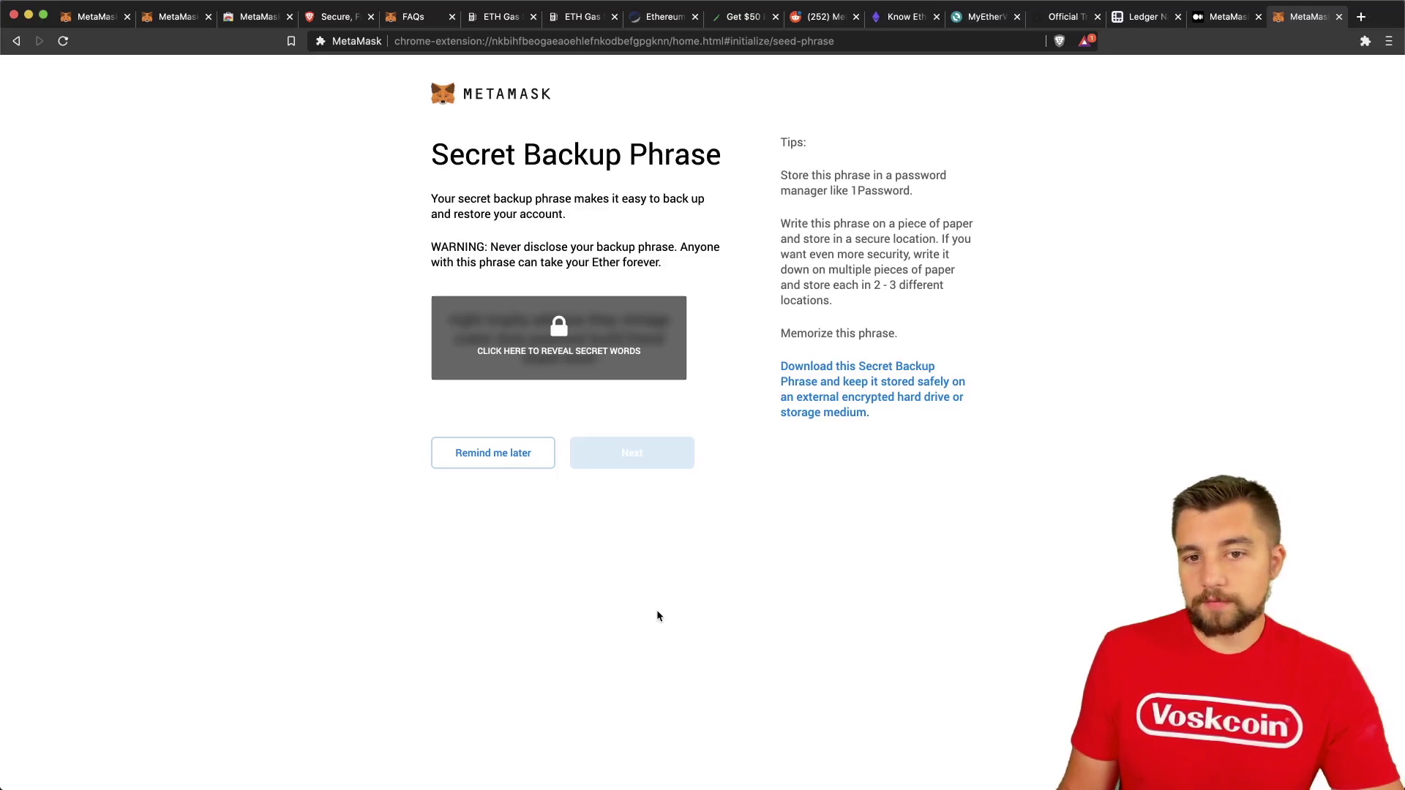
# Reveal the twelve secret backup words and highlight parts of the phrase.
pyautogui.click(517, 353)
pyautogui.tripleClick(544, 333)
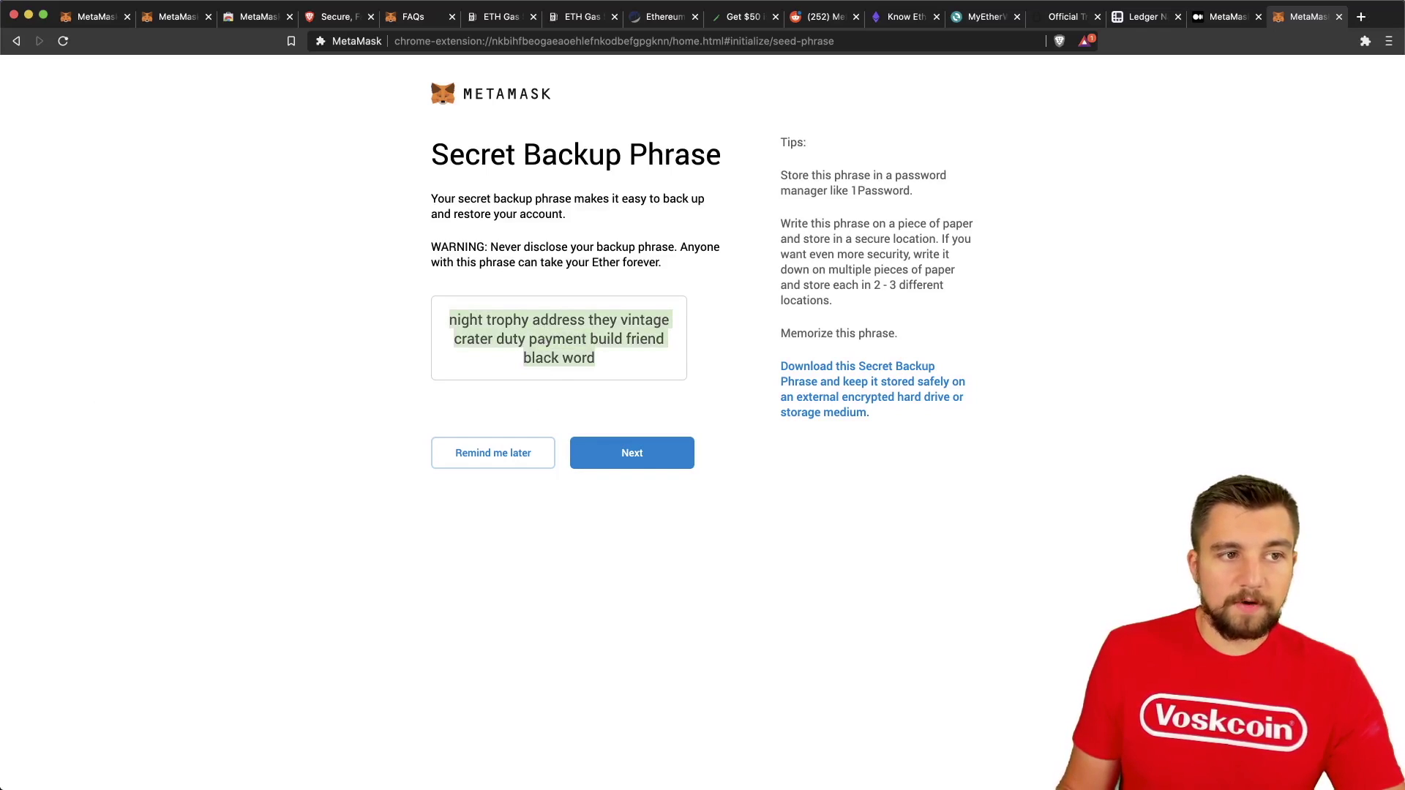
pyautogui.click(713, 277)
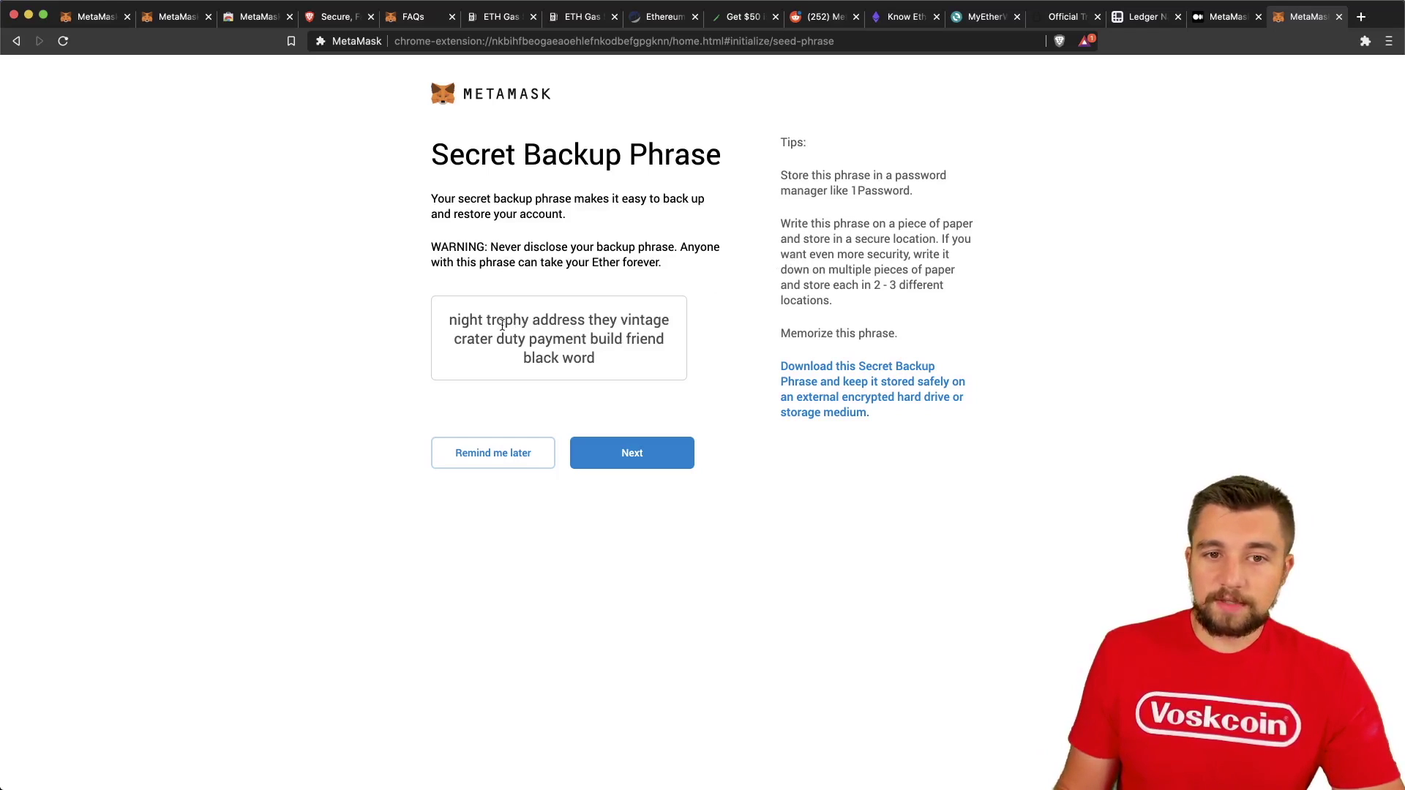
pyautogui.moveTo(500, 325); pyautogui.dragTo(632, 343)
pyautogui.click(643, 357)
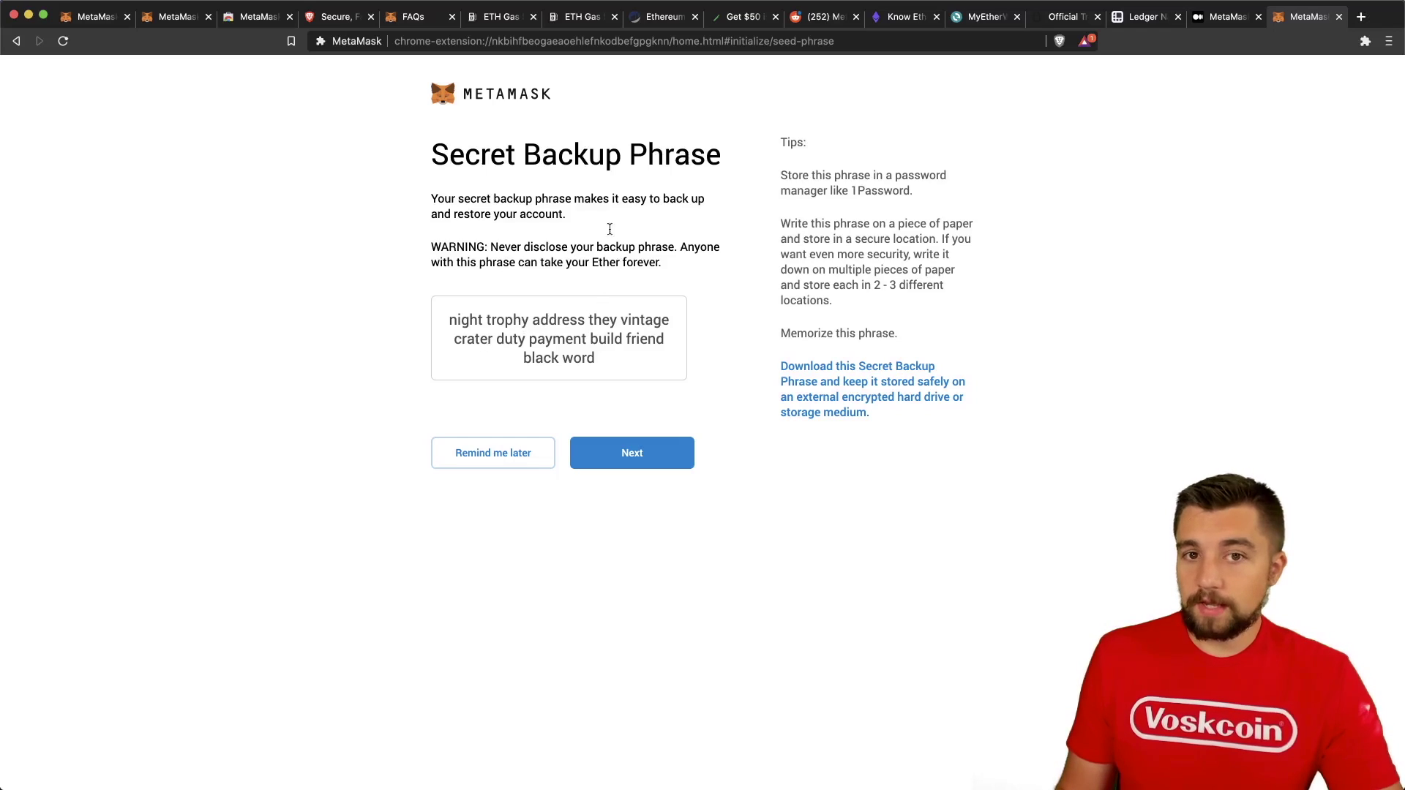
# Save the backup phrase as a .txt file in Downloads, view it, then close it.
pyautogui.click(754, 383)
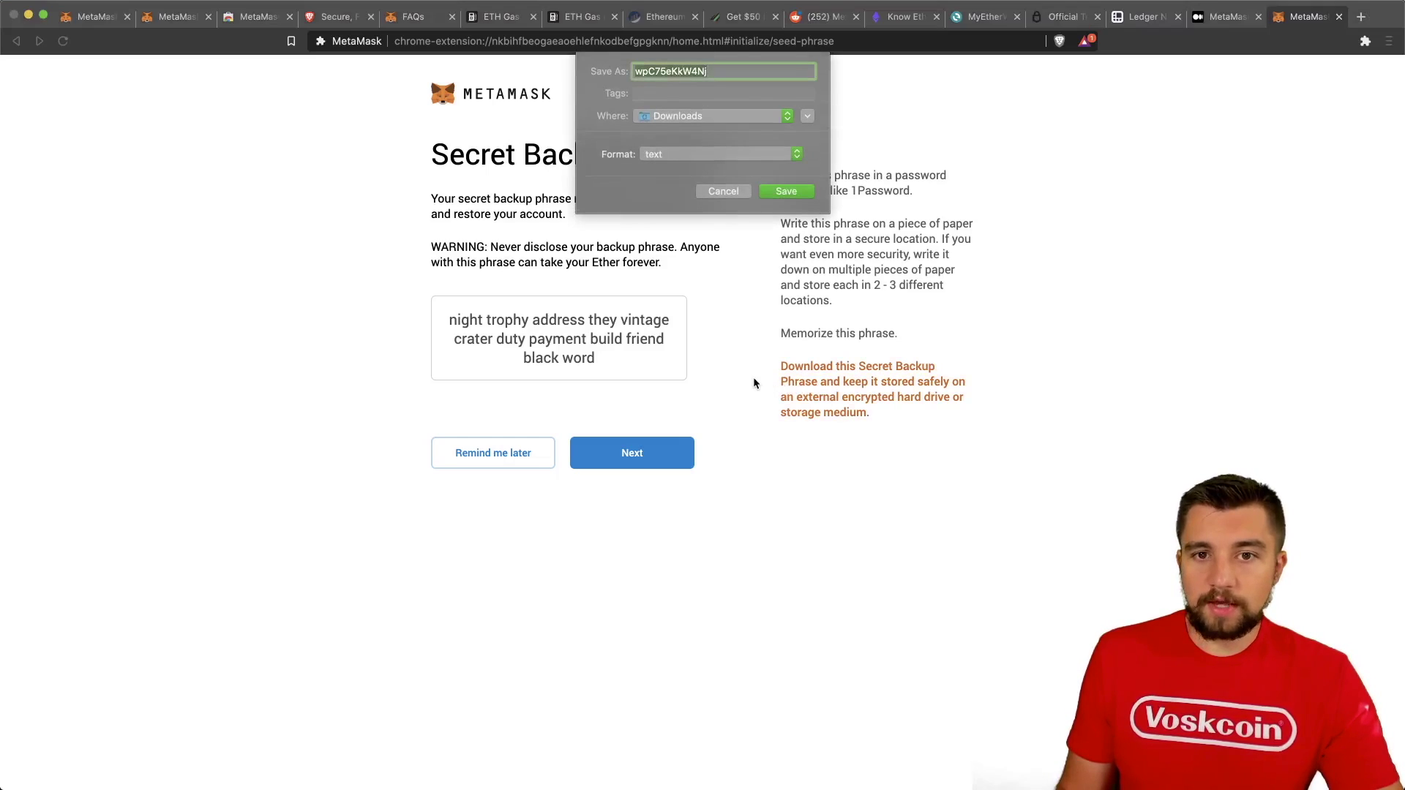
pyautogui.click(787, 191)
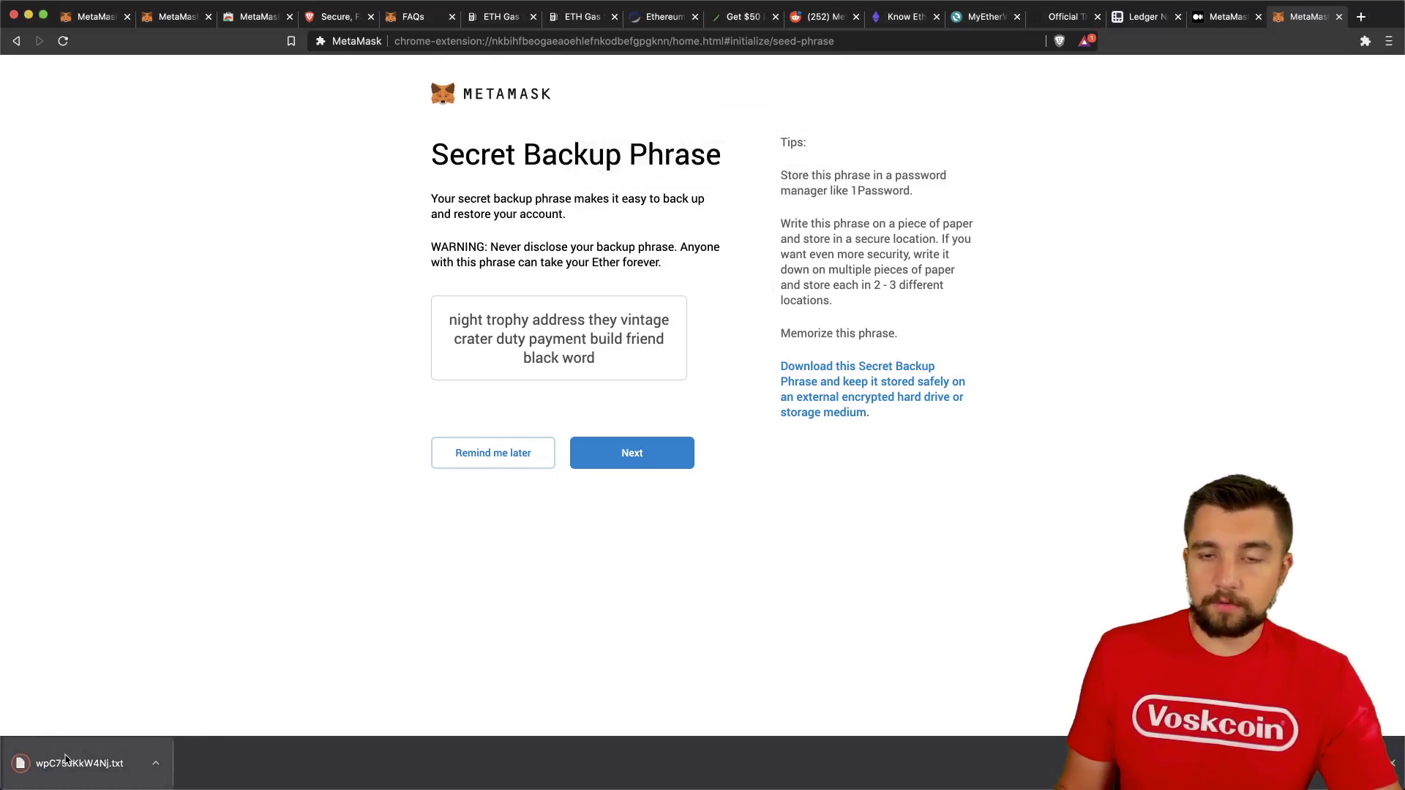
pyautogui.click(64, 762)
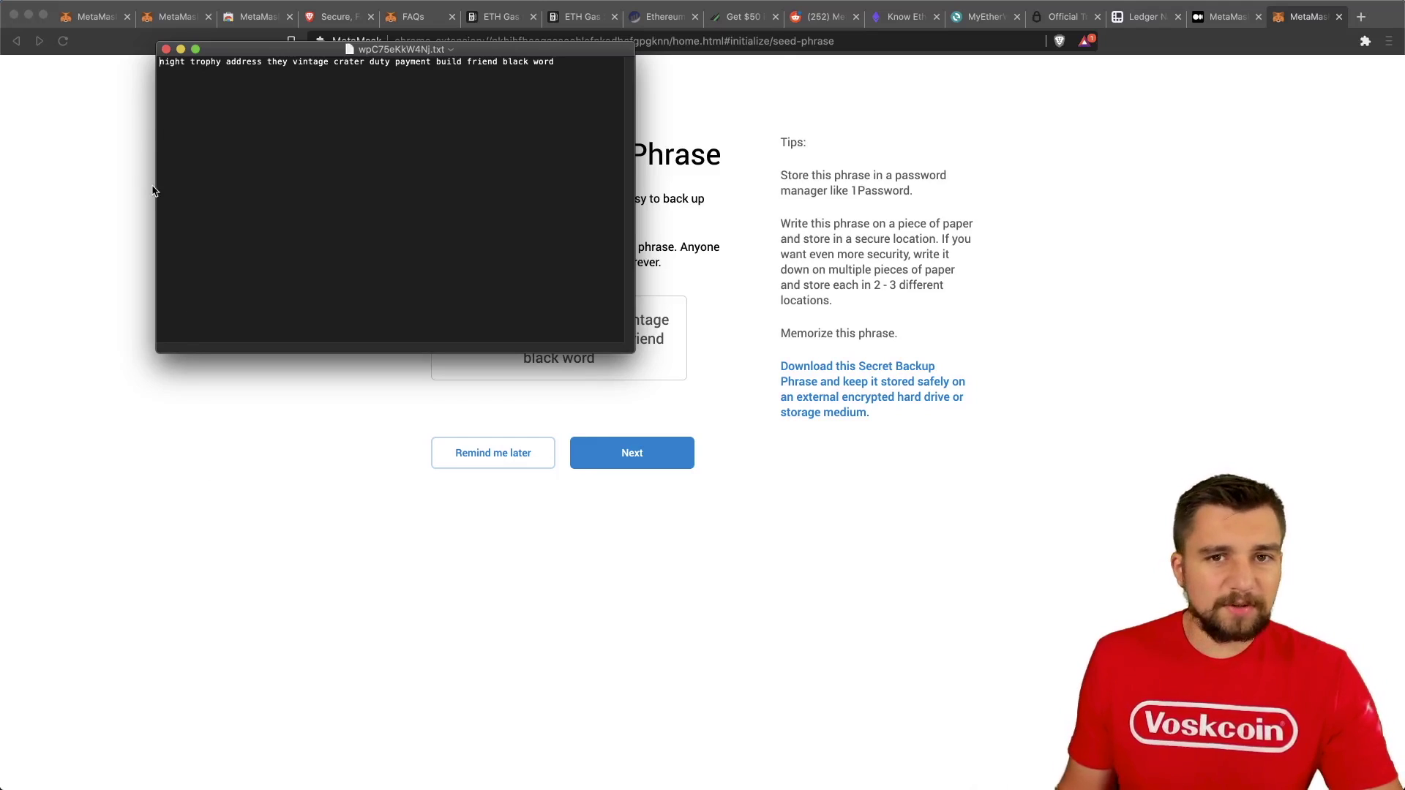
pyautogui.click(120, 536)
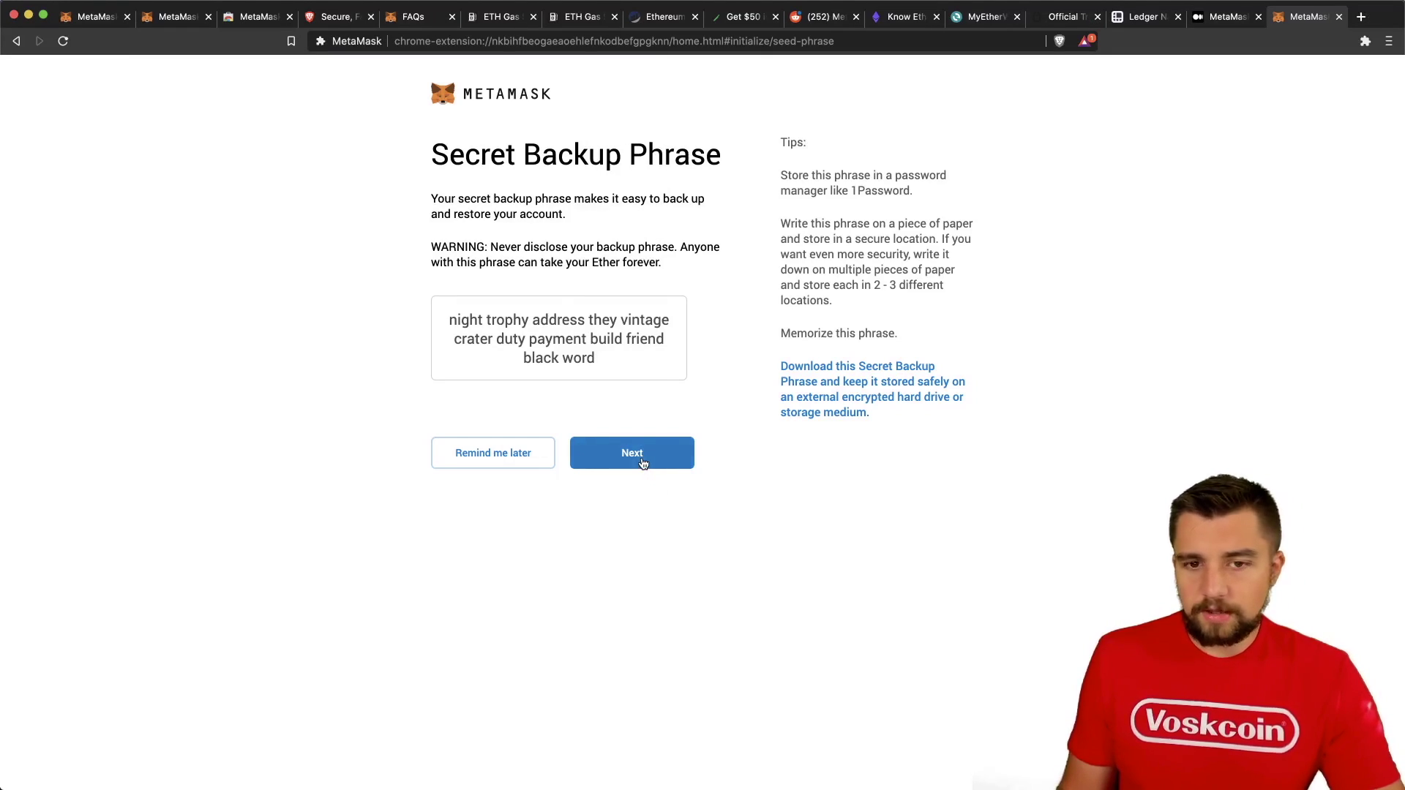
# Continue to the phrase check and pick the first eight backup words in order.
pyautogui.click(642, 464)
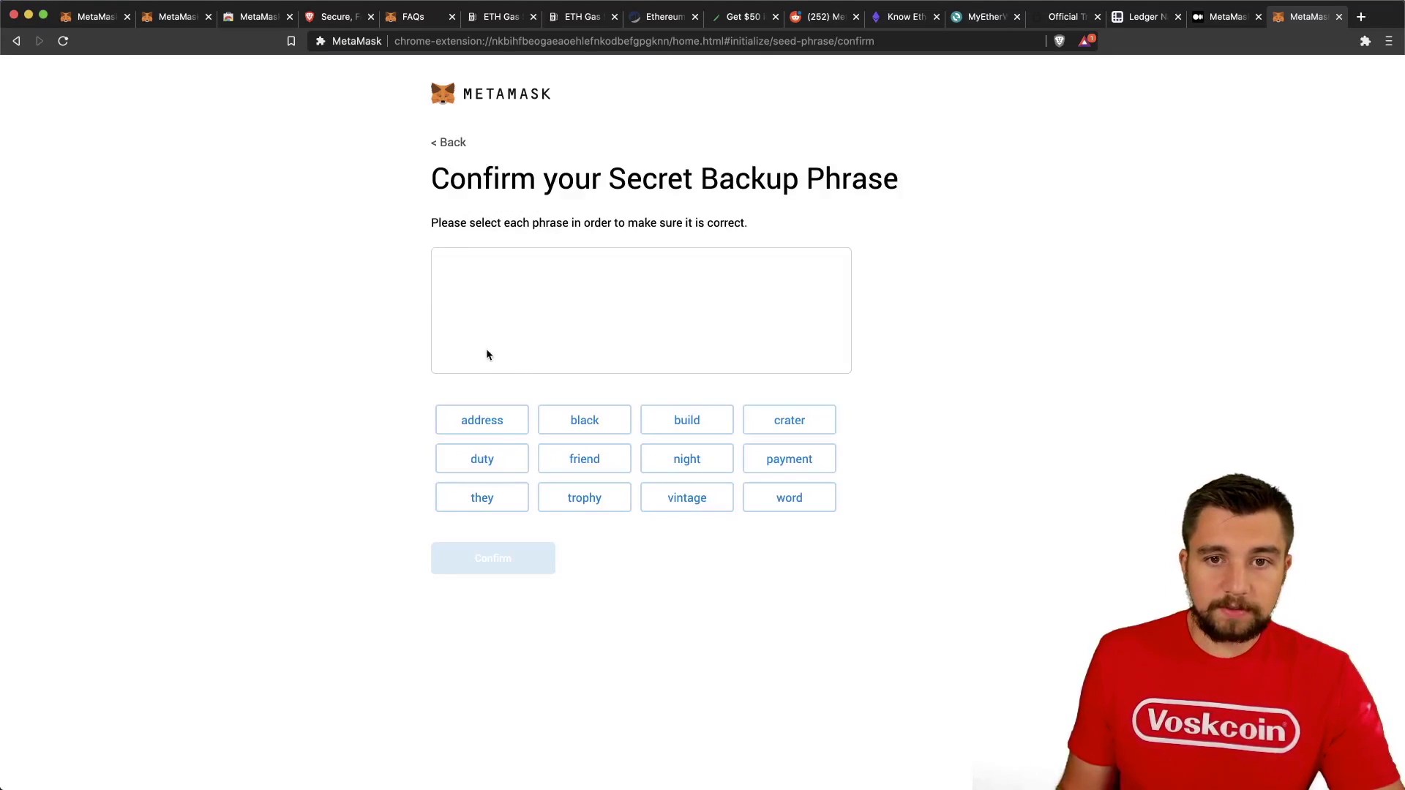
pyautogui.click(692, 470)
pyautogui.click(594, 504)
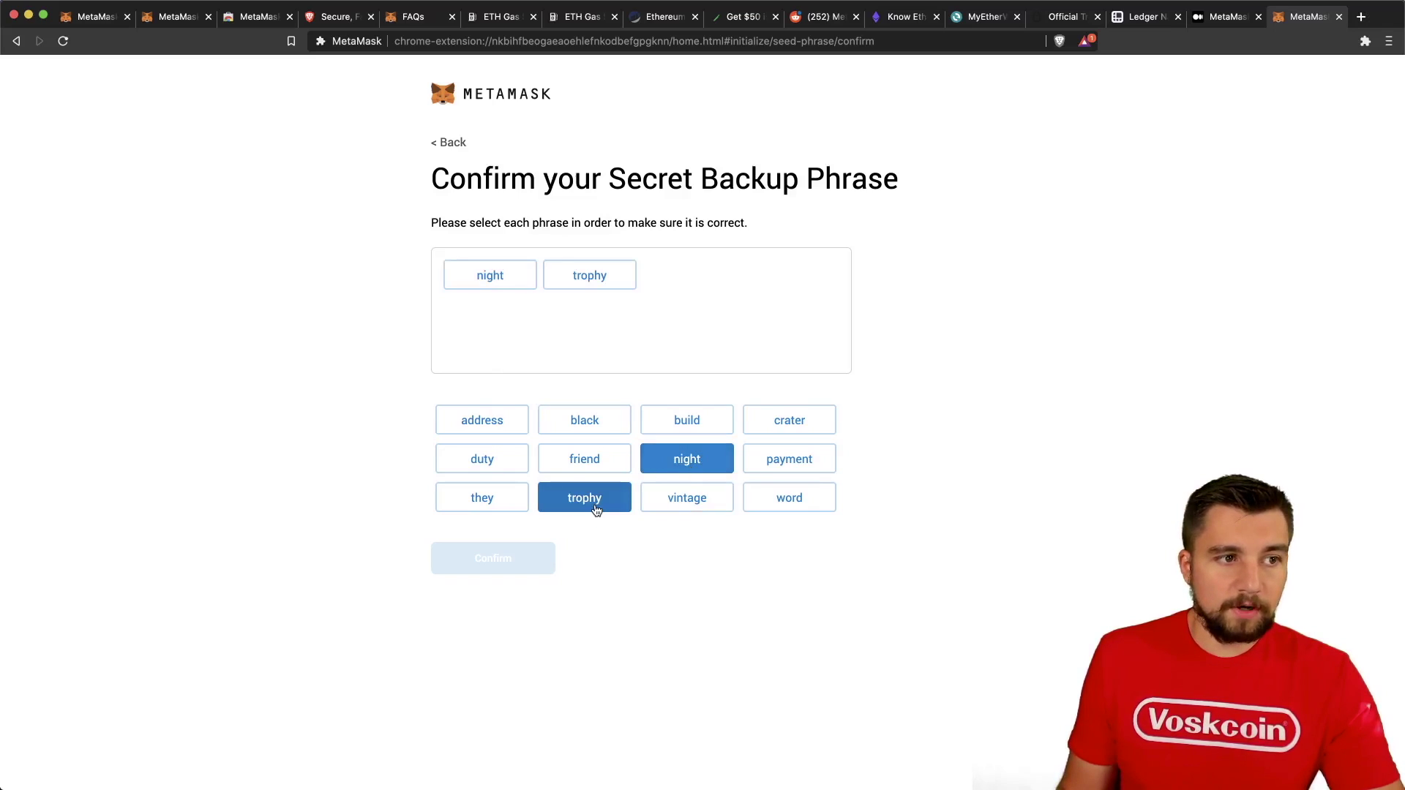
pyautogui.click(481, 422)
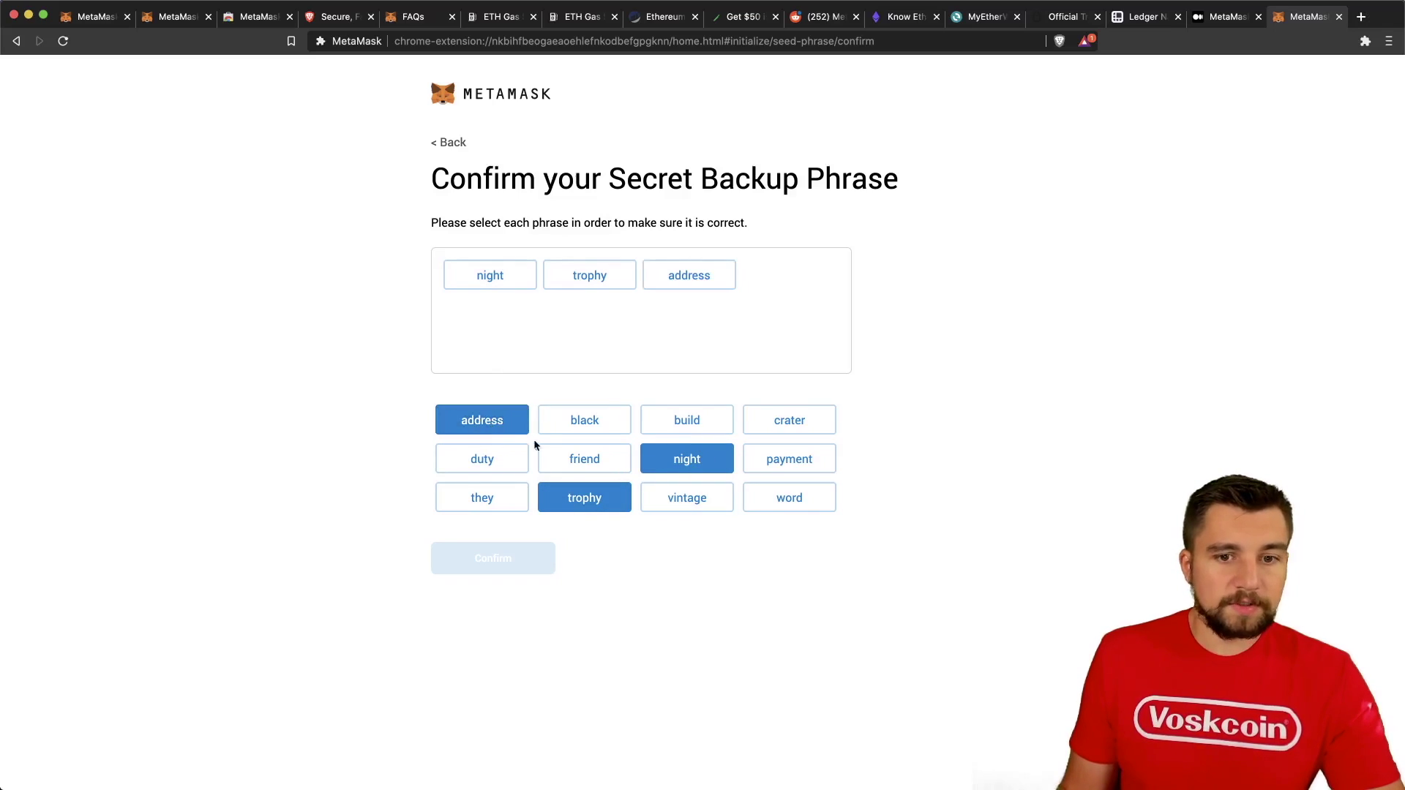
pyautogui.click(483, 498)
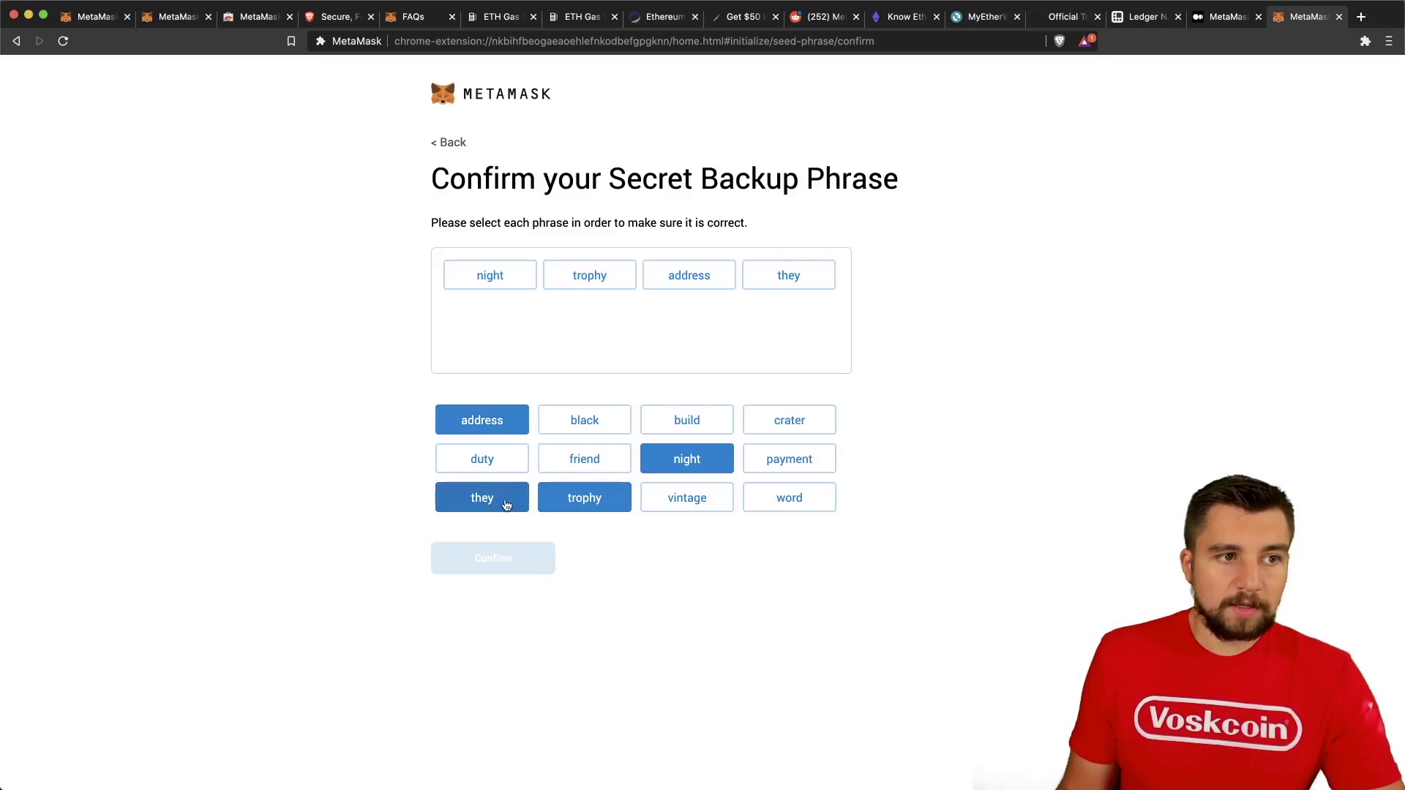
pyautogui.click(712, 501)
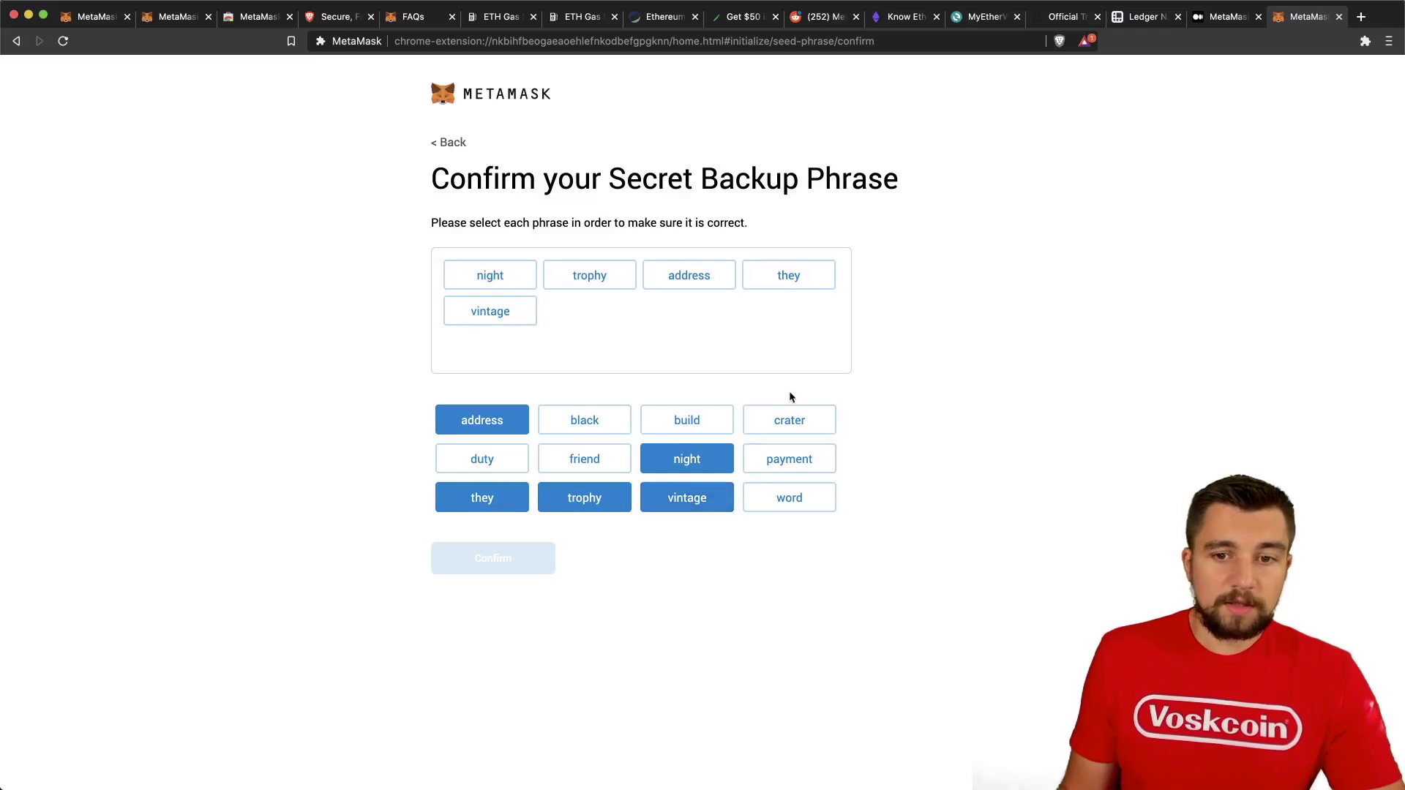
pyautogui.click(790, 419)
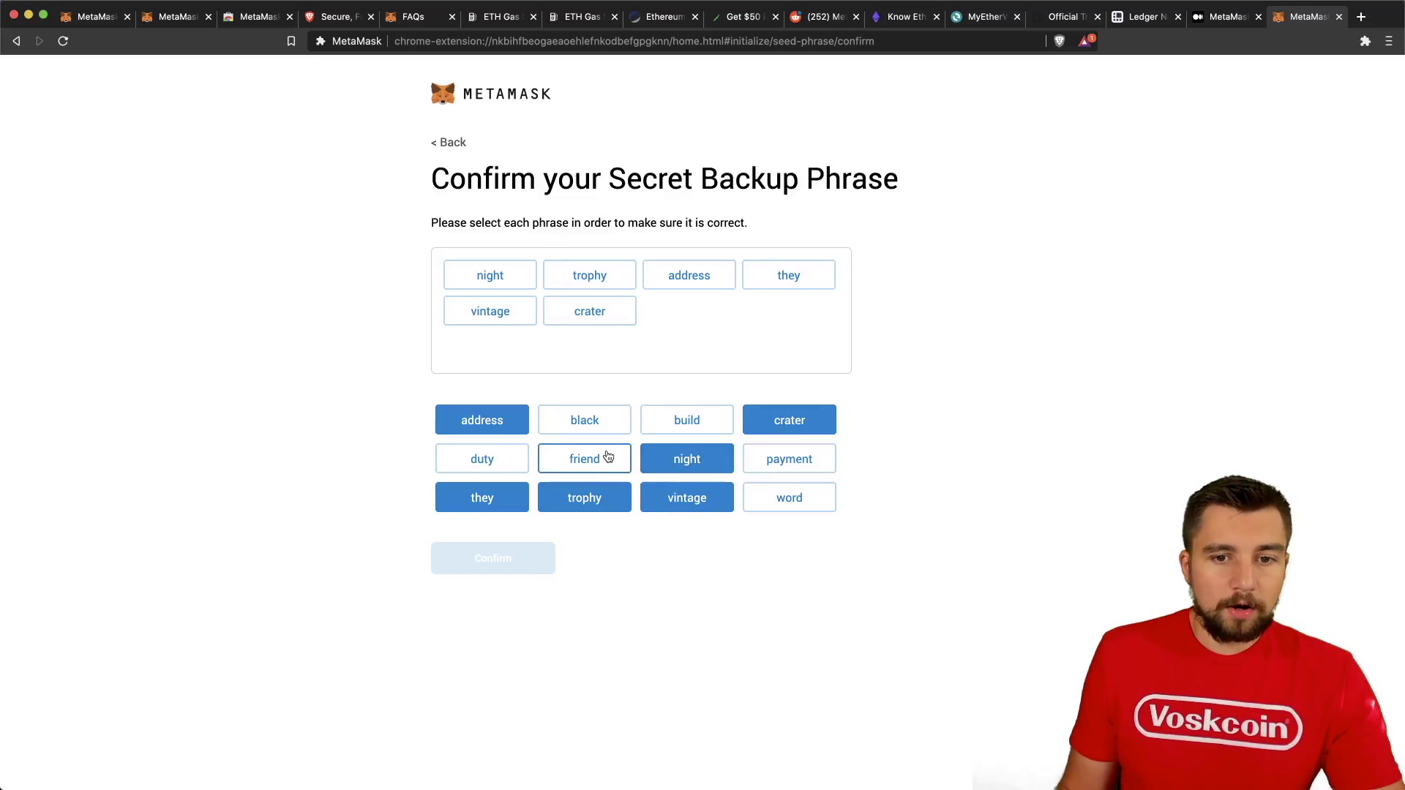
pyautogui.click(475, 458)
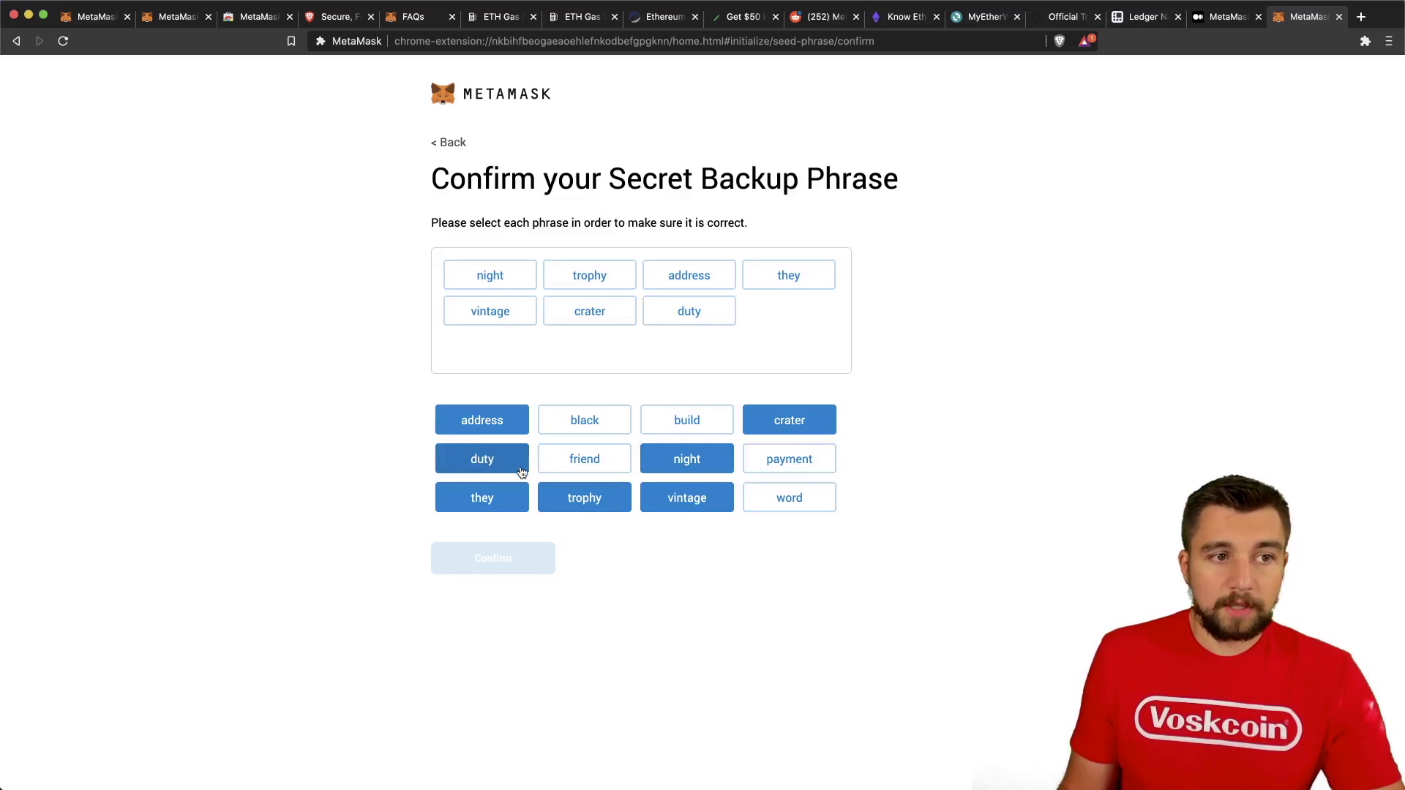
pyautogui.click(798, 473)
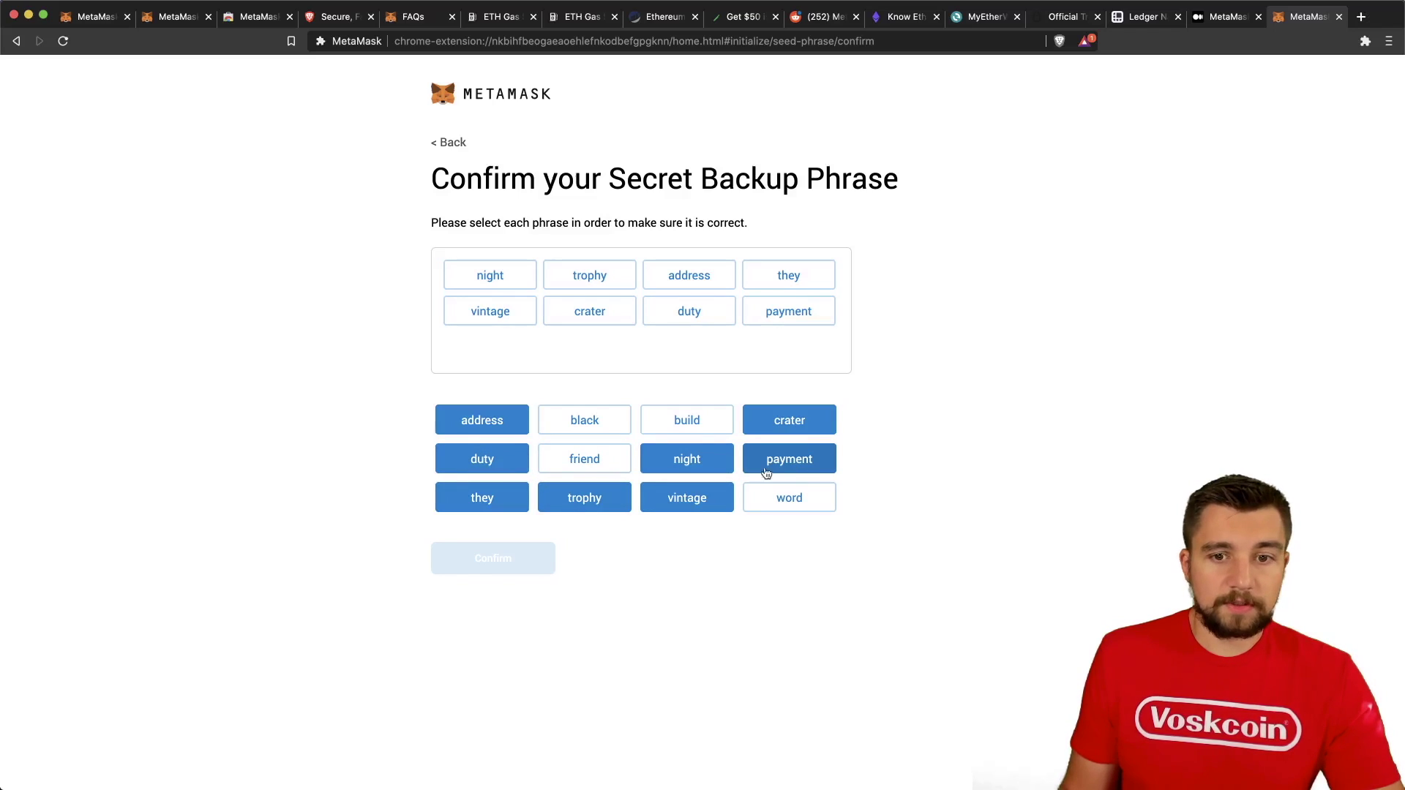
# Add the remaining four words and confirm the completed backup phrase.
pyautogui.click(679, 421)
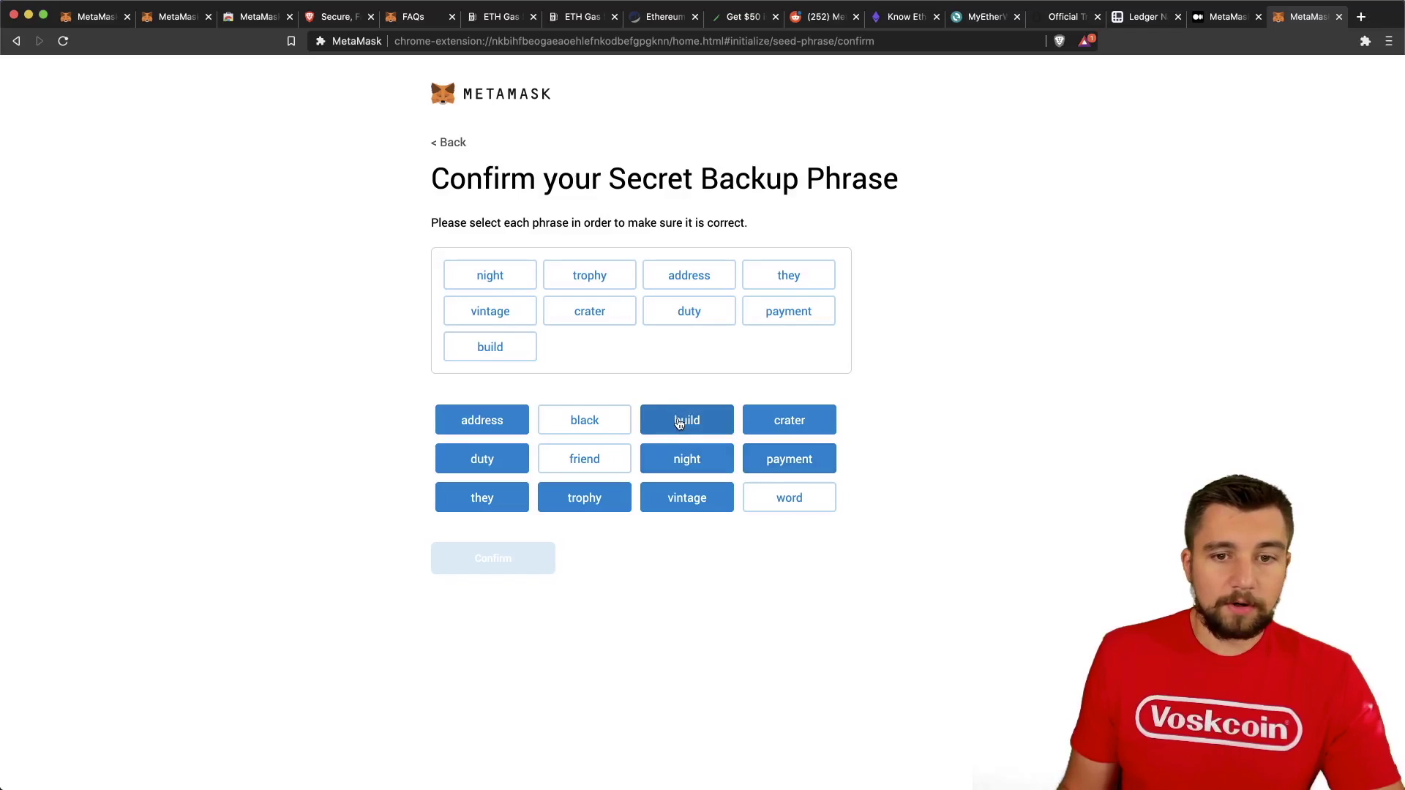
pyautogui.click(565, 470)
pyautogui.click(593, 420)
pyautogui.click(756, 490)
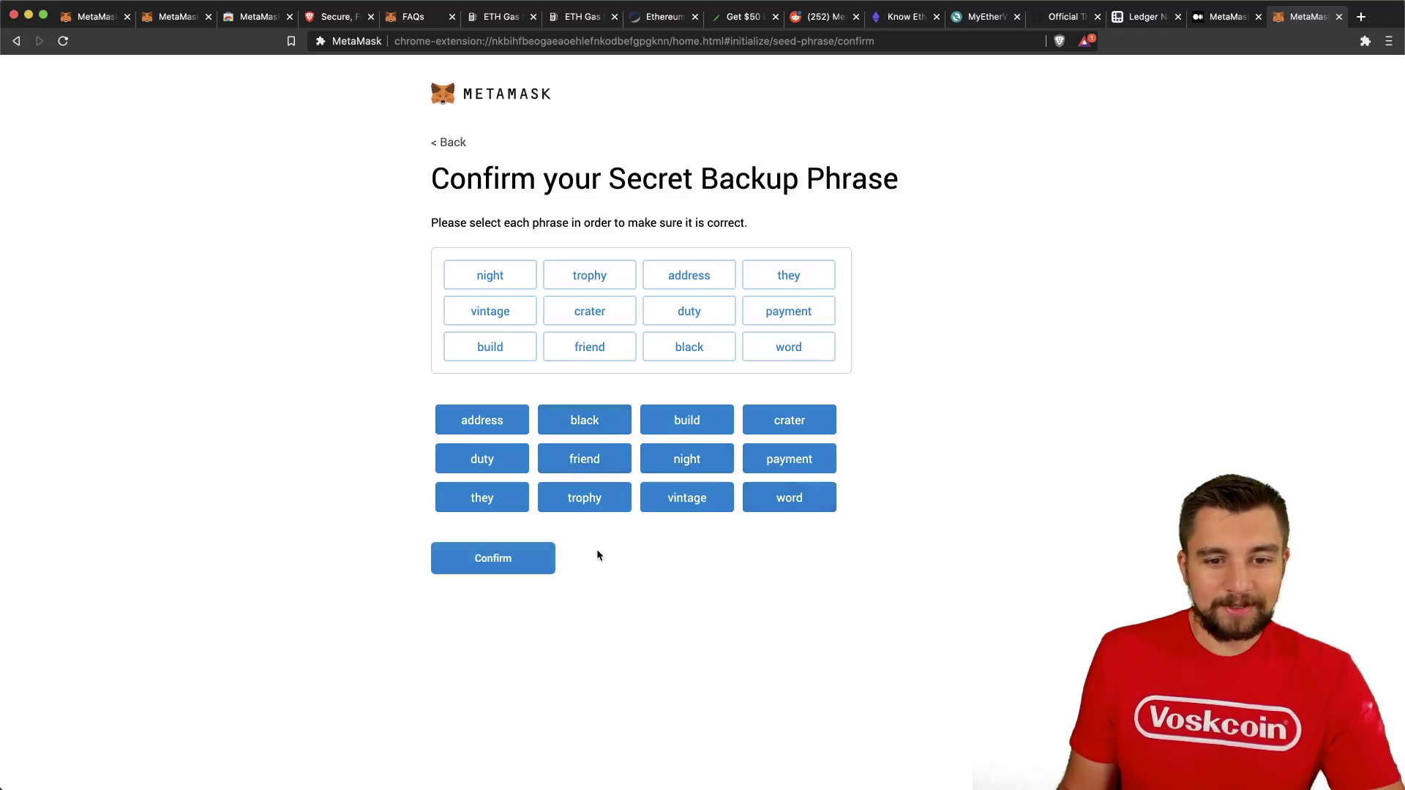
pyautogui.click(536, 558)
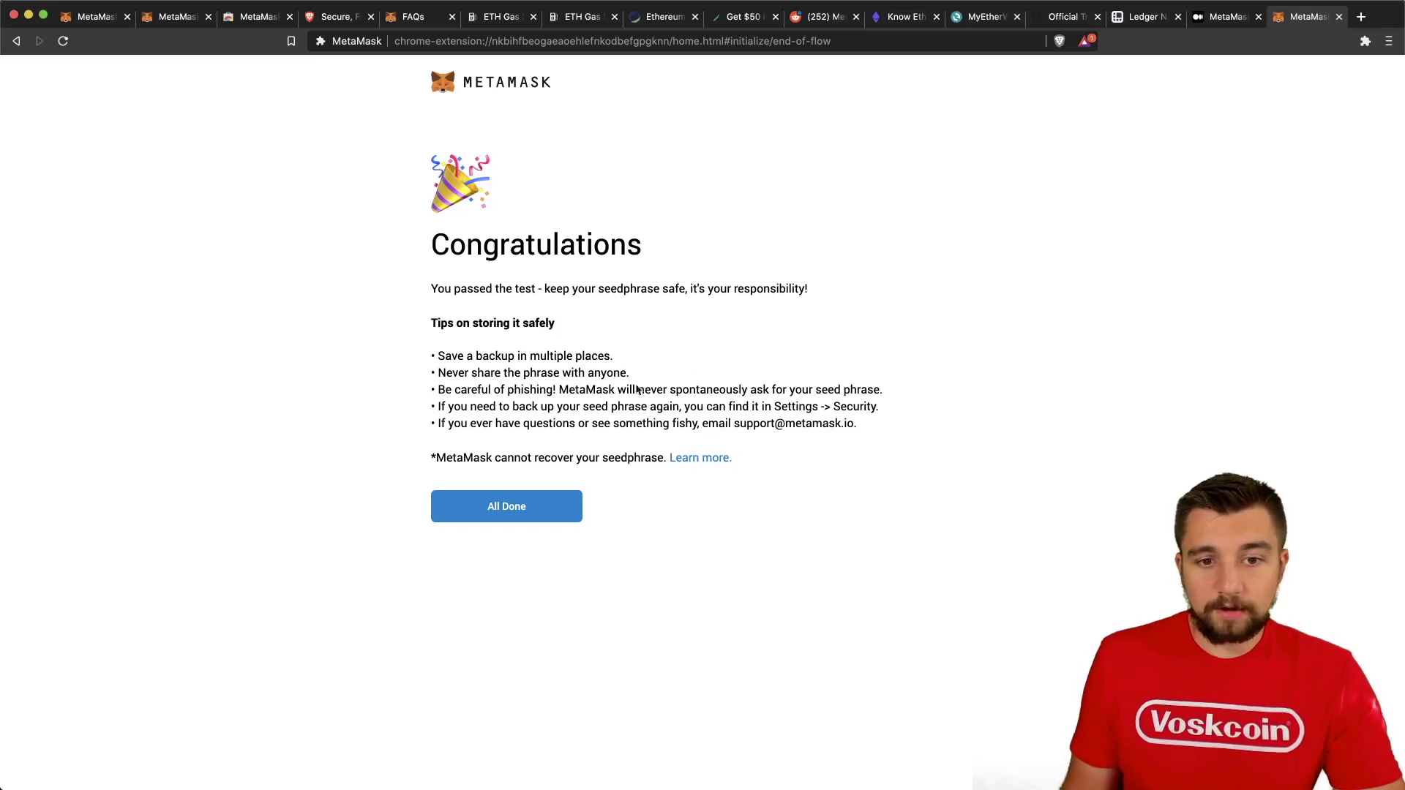
# Finish setup to reach the wallet home showing Account 1 with 0 ETH.
pyautogui.click(472, 524)
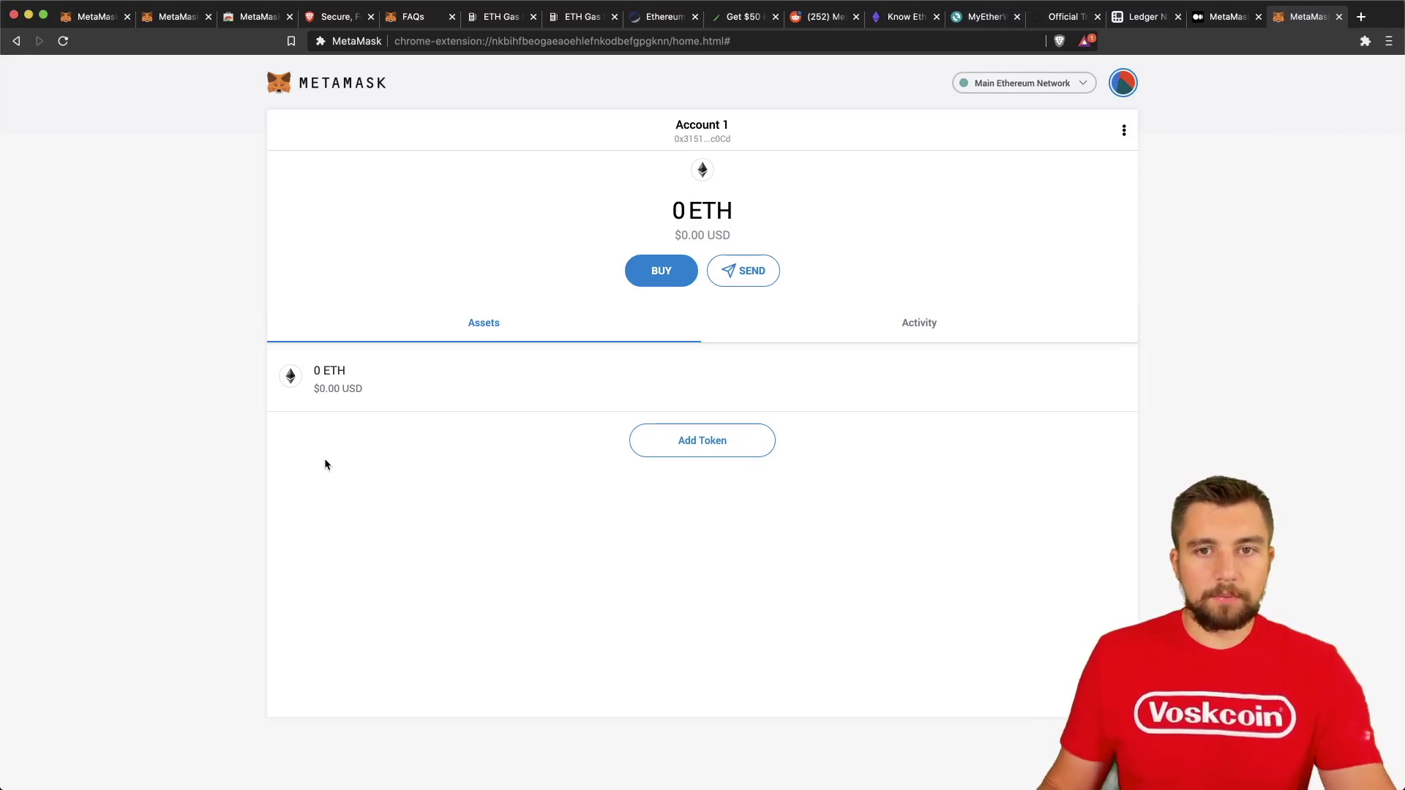
# Copy Account 1's wallet address and paste it into the browser address bar.
pyautogui.click(714, 139)
pyautogui.click(657, 45)
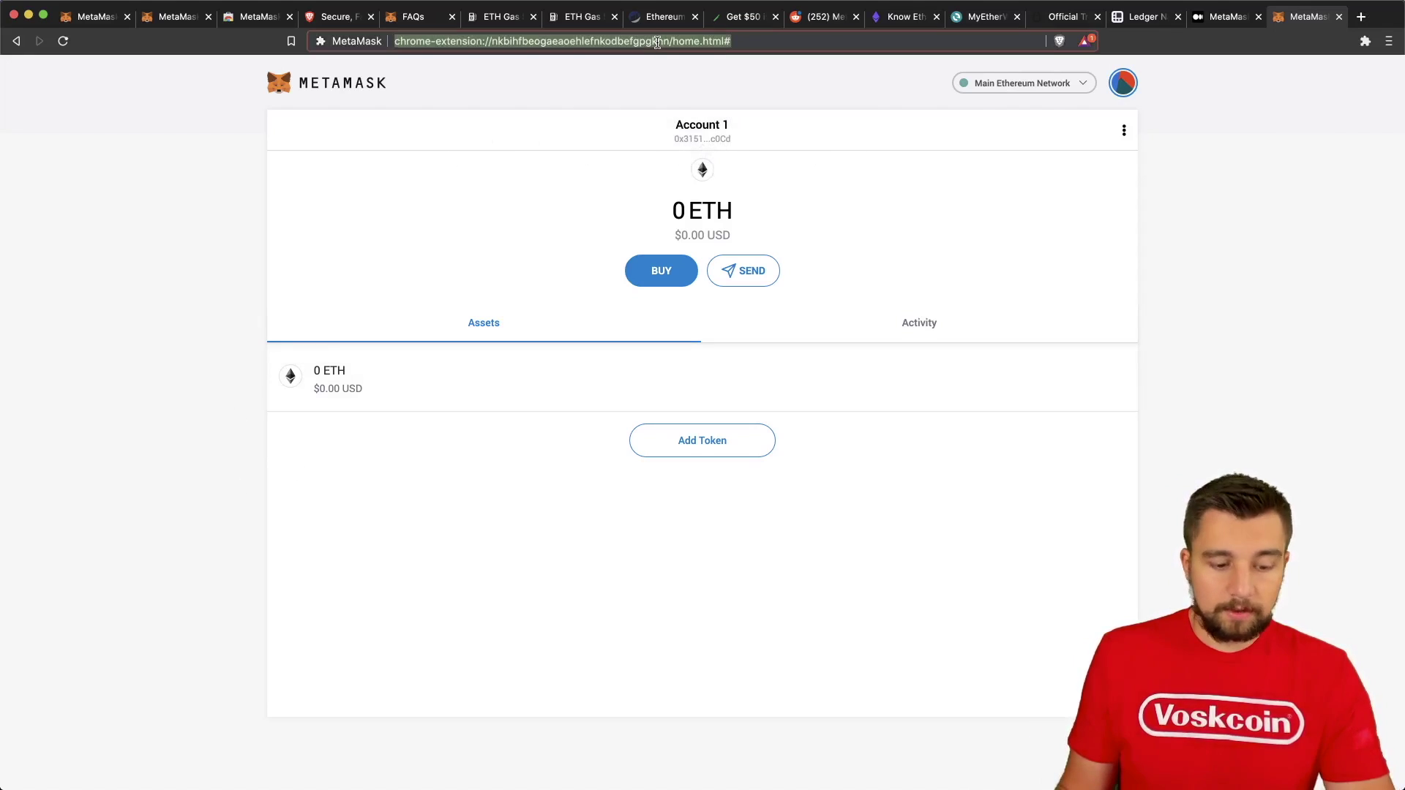
pyautogui.press('super+v')
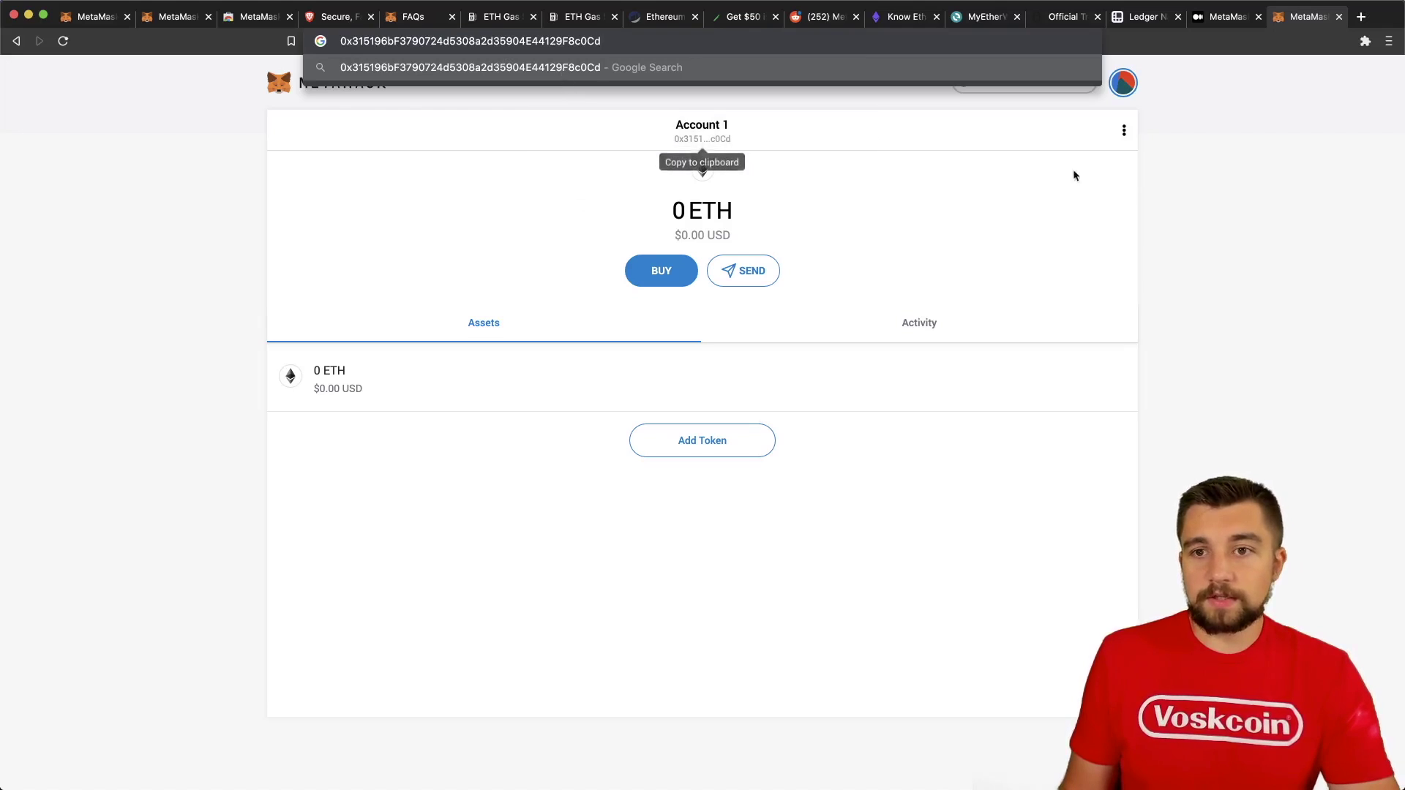
pyautogui.click(1224, 207)
# Pin the MetaMask extension to the browser toolbar.
pyautogui.click(1365, 41)
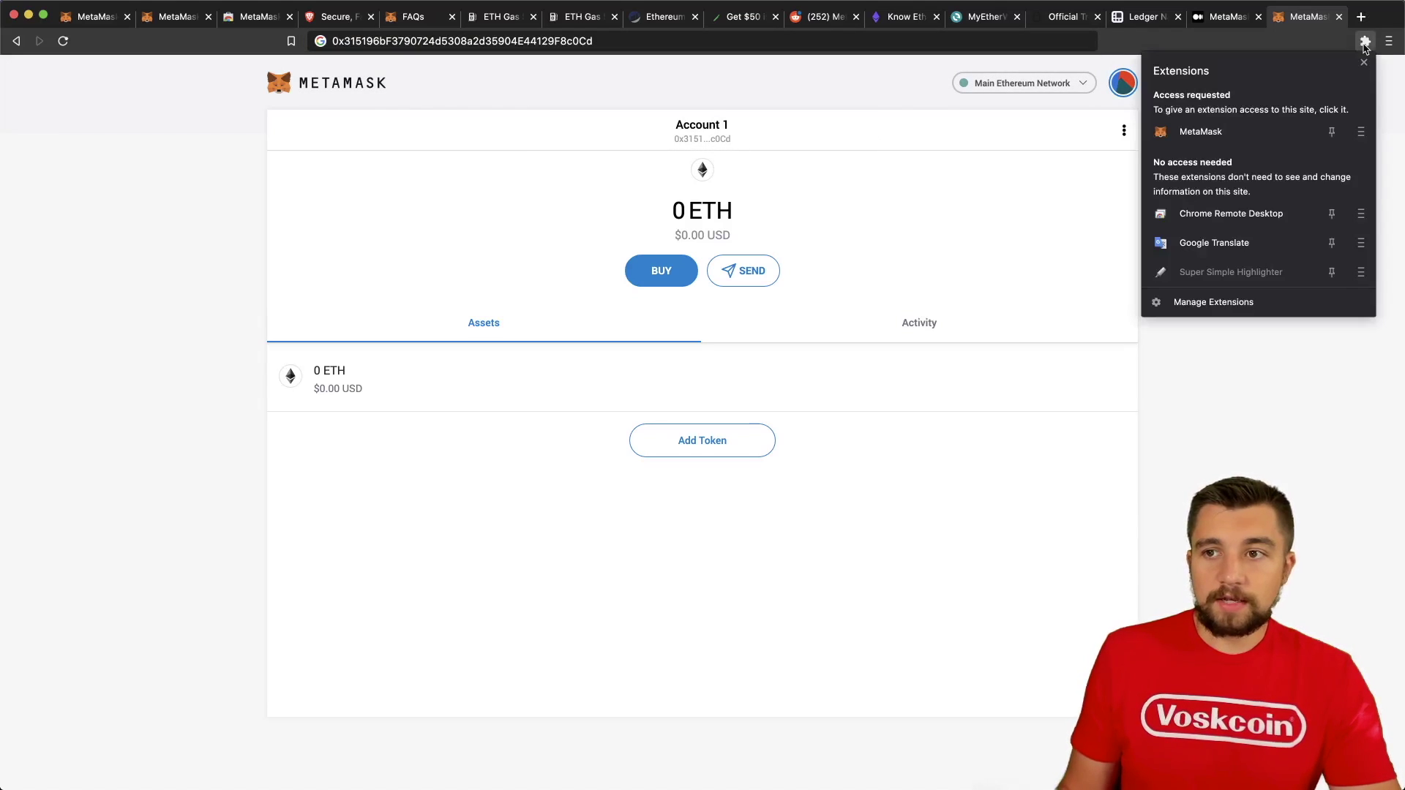
pyautogui.click(1332, 132)
pyautogui.click(1364, 62)
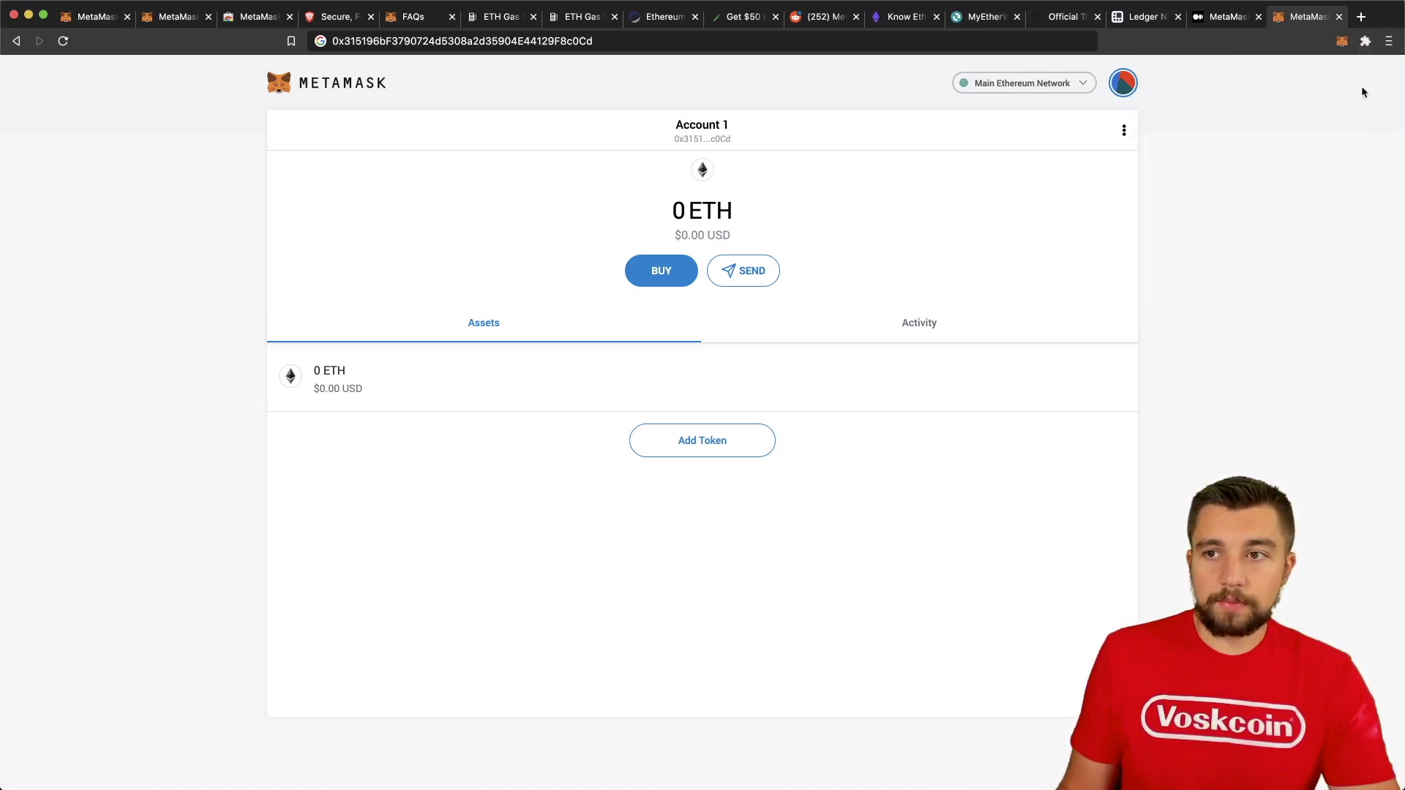
# Search 'usdt' and add Tether USD so the assets list shows 0 USDT.
pyautogui.click(1343, 42)
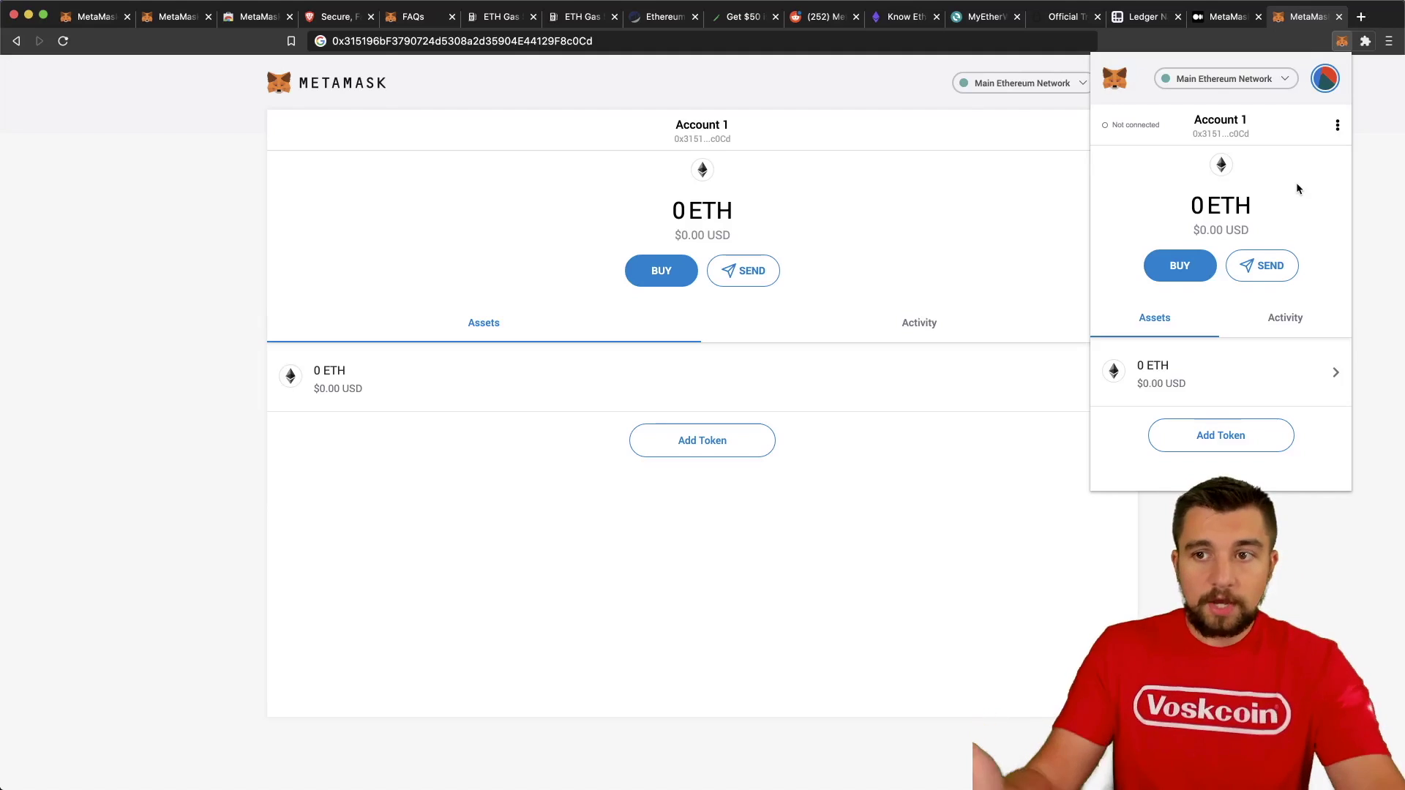
pyautogui.click(1219, 435)
pyautogui.click(1176, 210)
pyautogui.write('u')
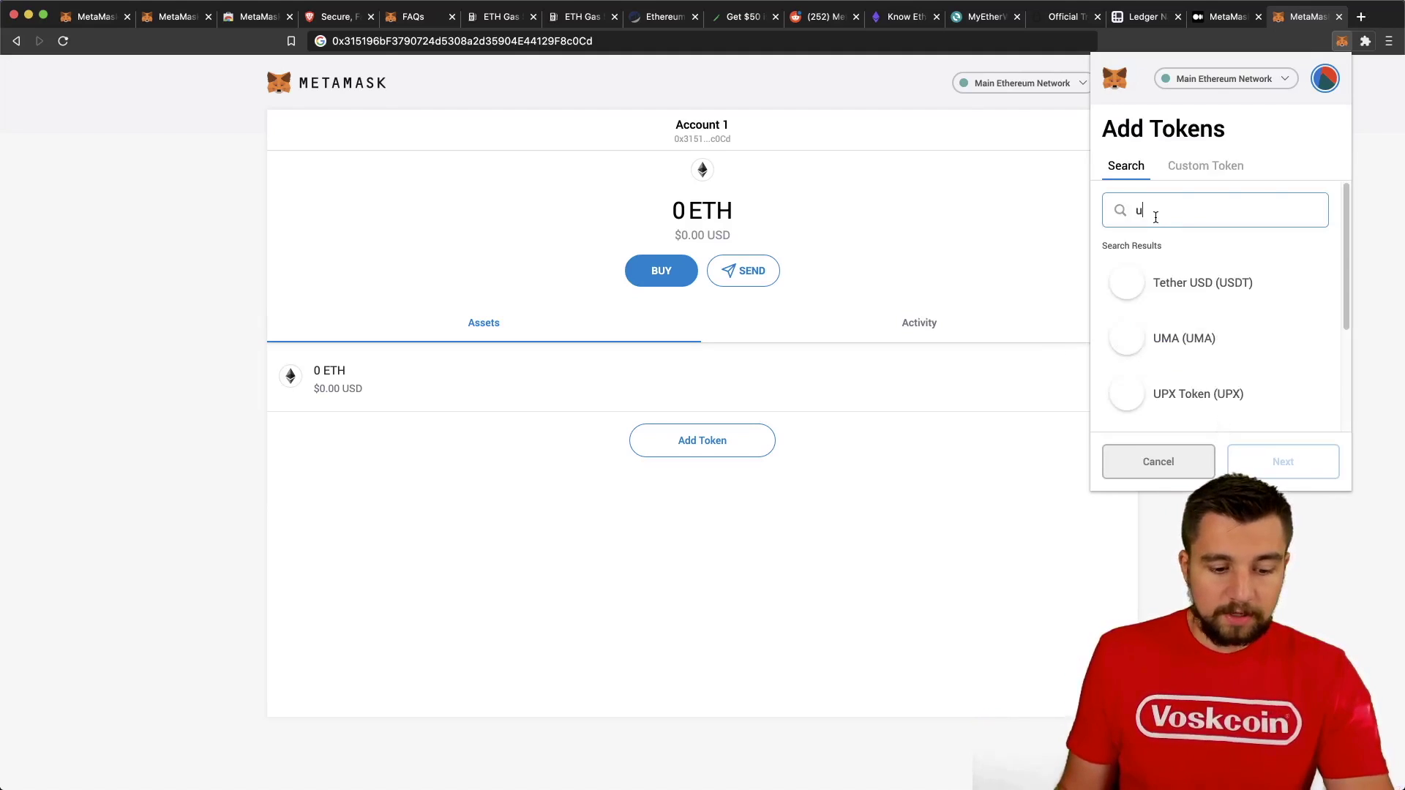
pyautogui.write('sdt')
pyautogui.click(1236, 284)
pyautogui.click(1283, 461)
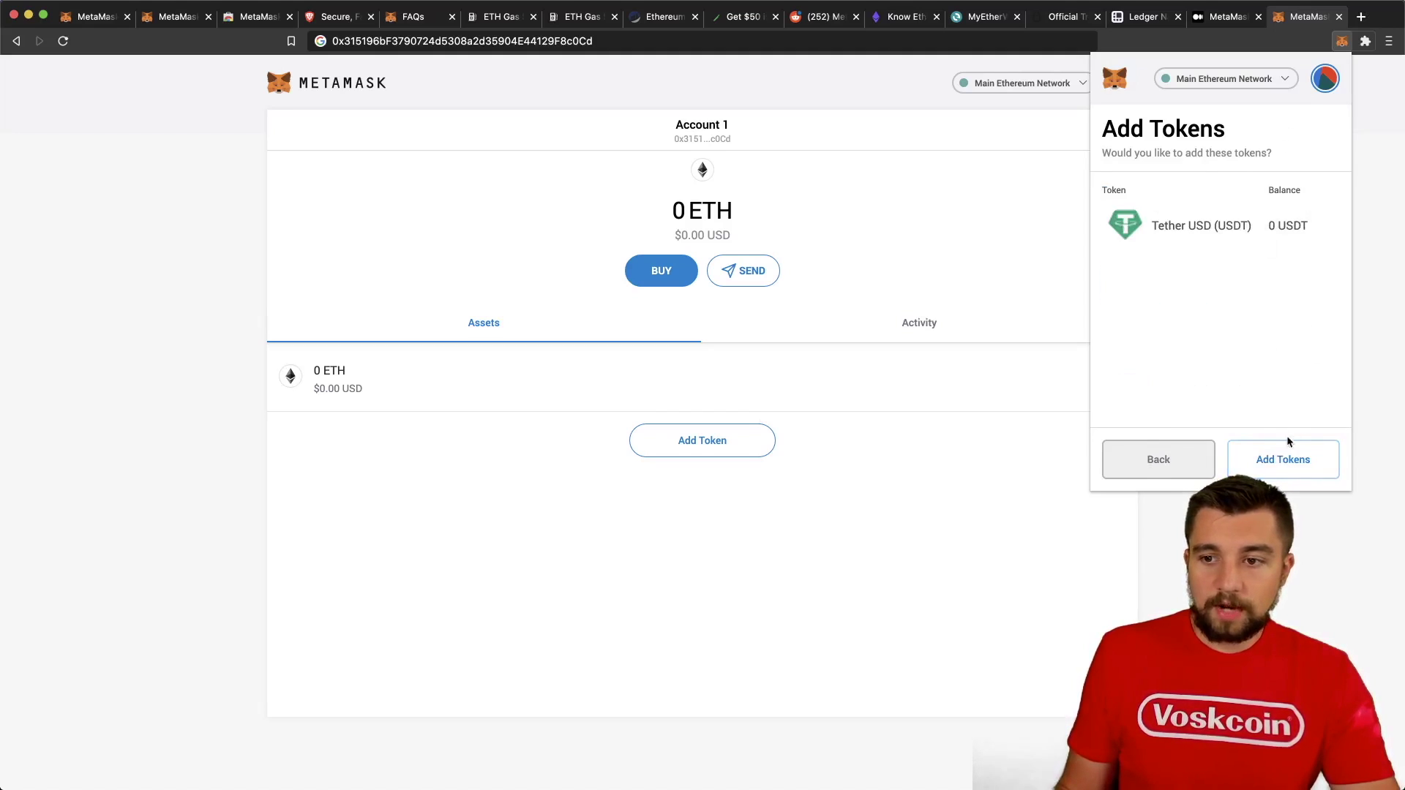
pyautogui.click(1285, 457)
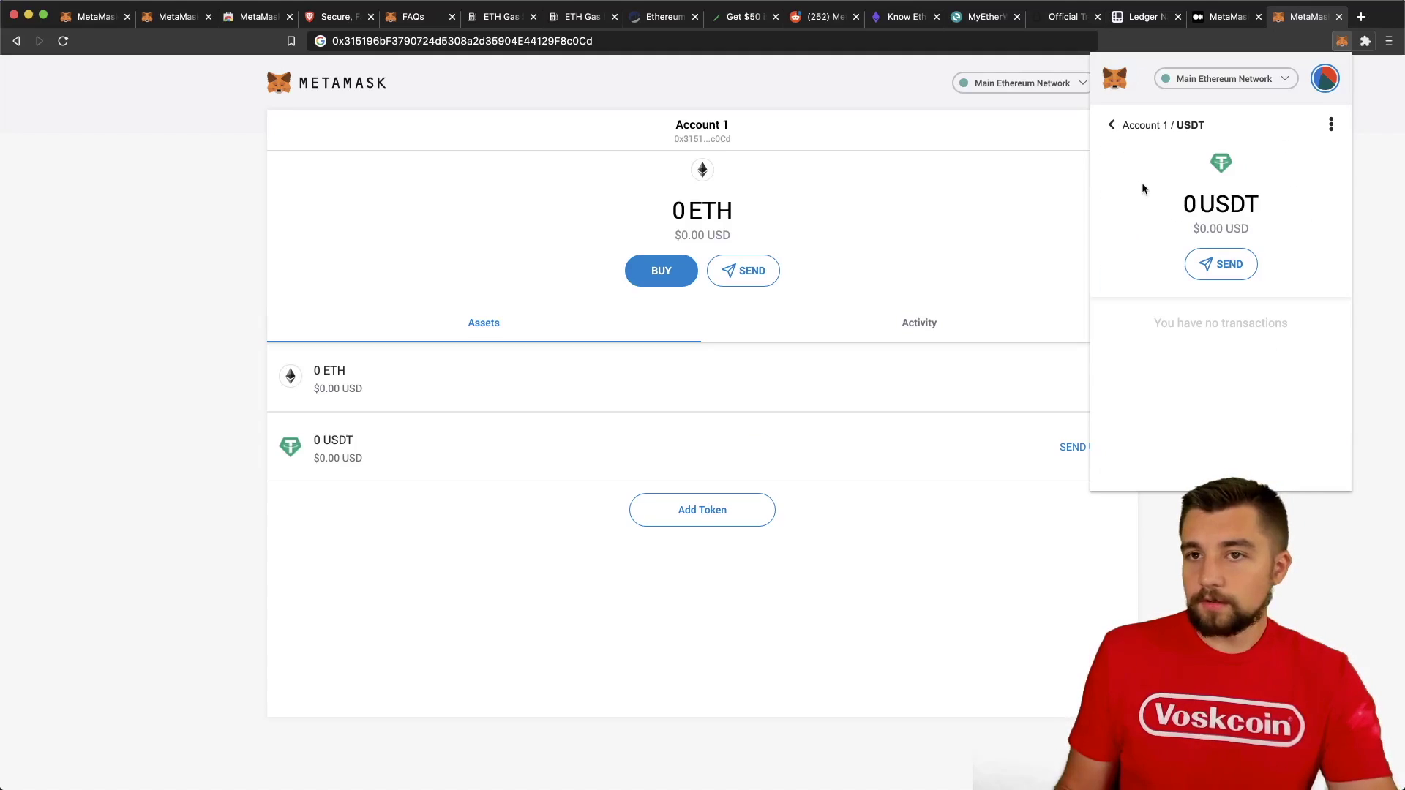
pyautogui.click(1112, 125)
pyautogui.scroll(-1, 1264, 327)
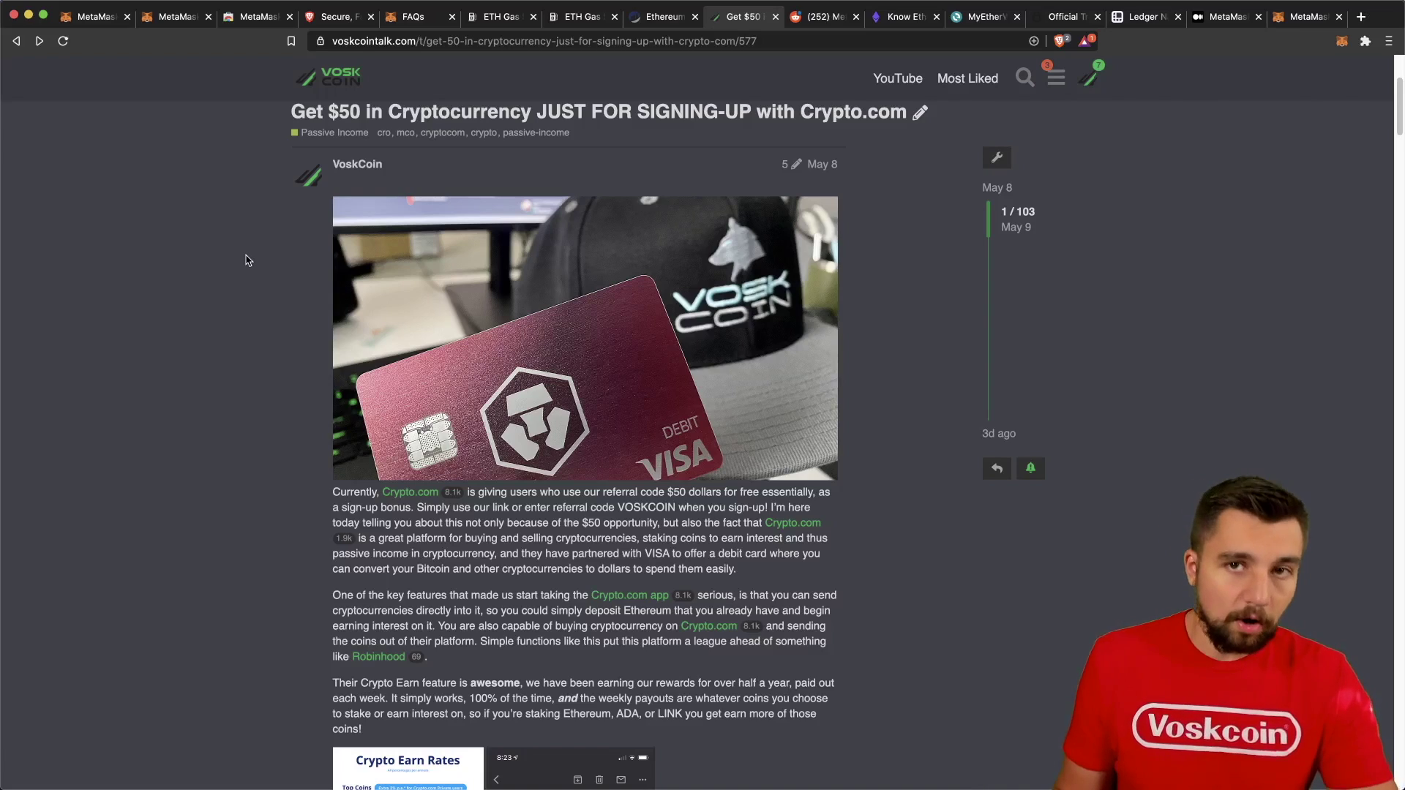
# Scroll through the Crypto.com sign-up bonus post on VoskCoin Talk.
pyautogui.scroll(-1, 248, 262)
pyautogui.scroll(1, 252, 271)
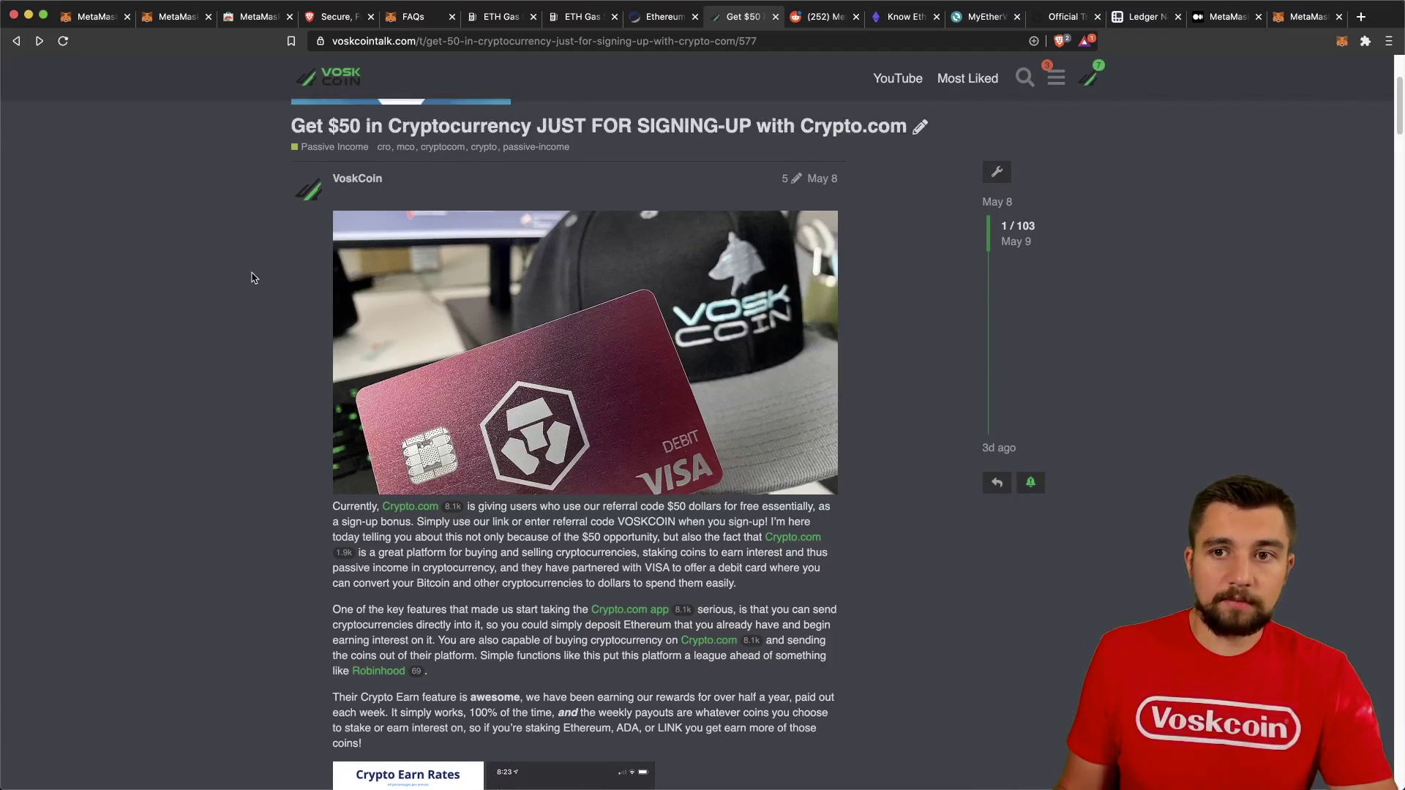
pyautogui.scroll(-1, 251, 277)
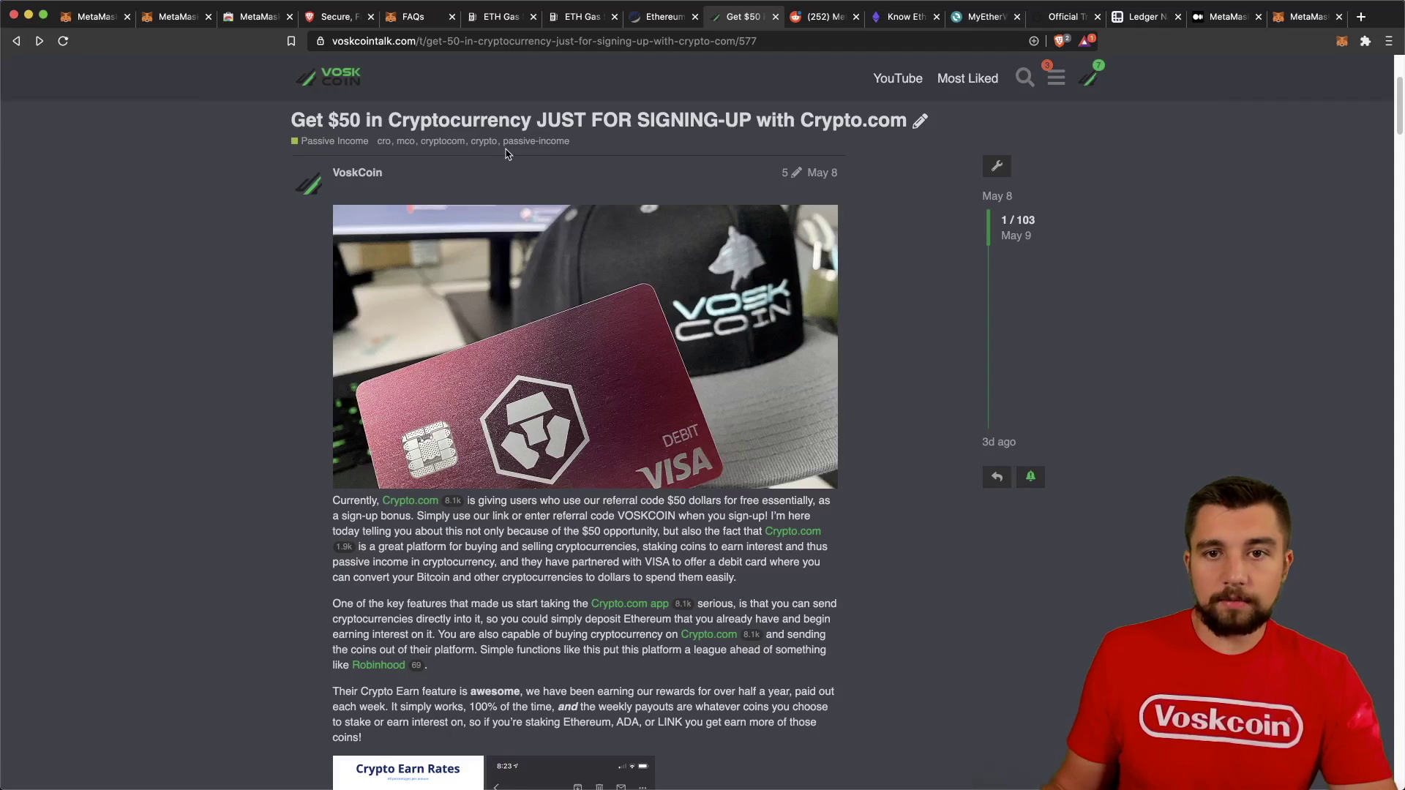
pyautogui.scroll(-5, 507, 152)
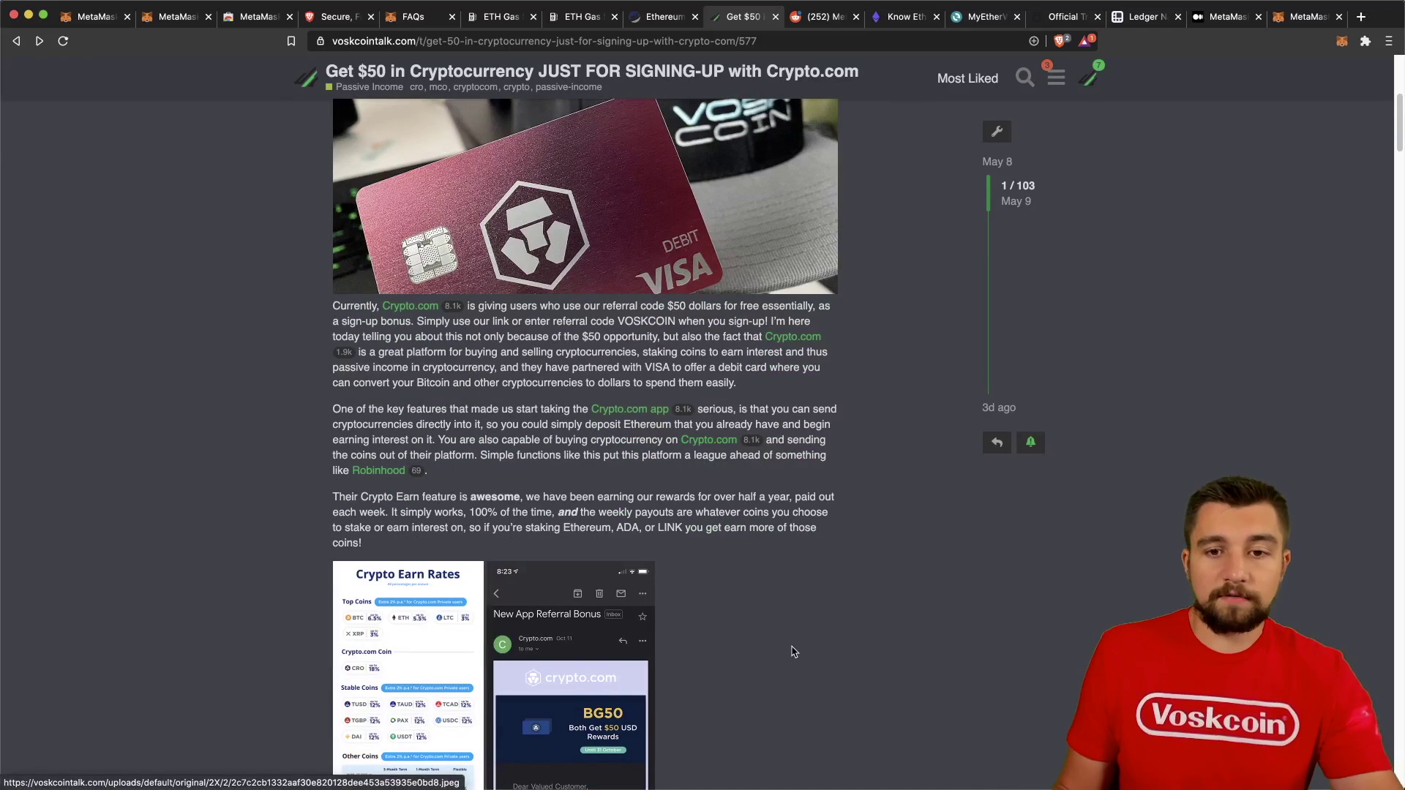
pyautogui.scroll(-1, 794, 644)
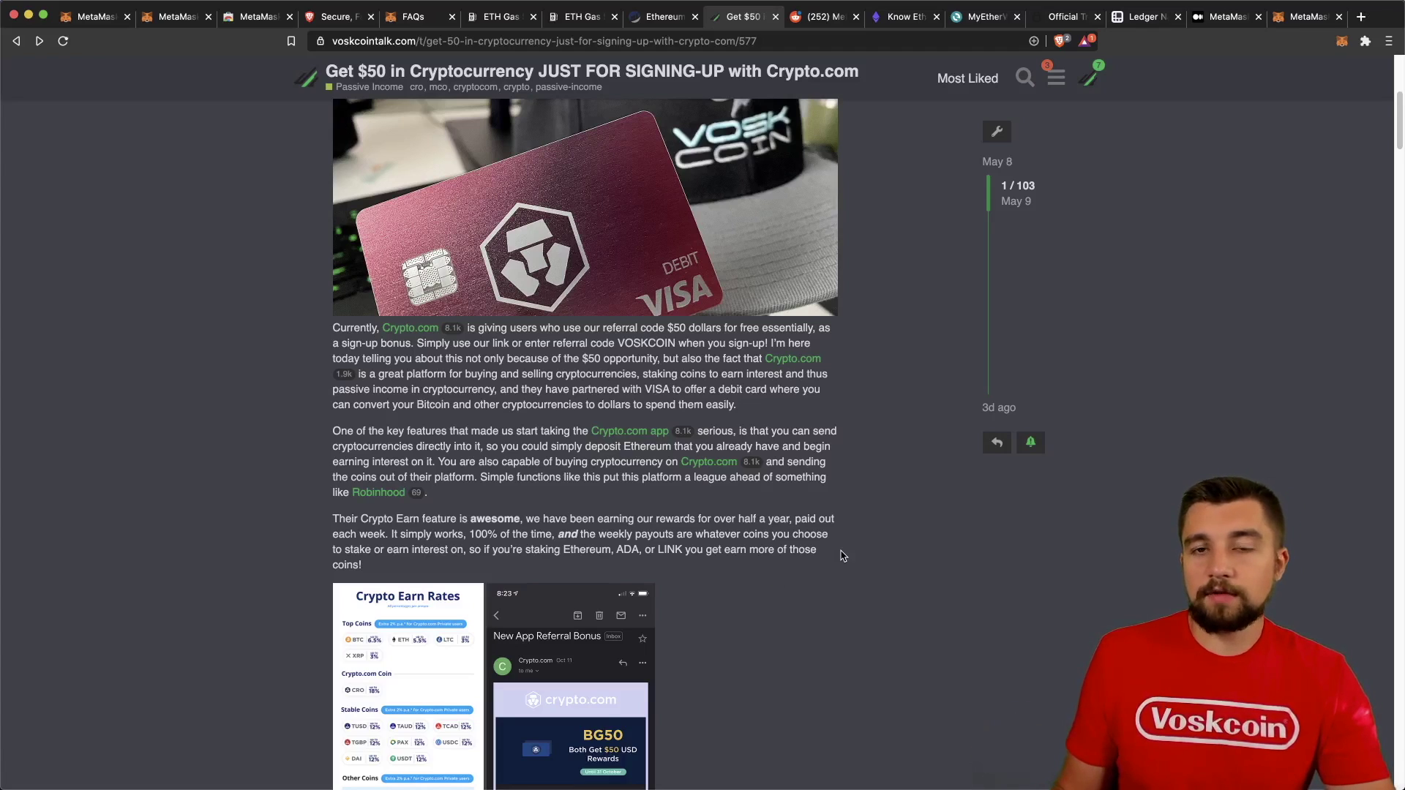
pyautogui.scroll(-7, 841, 556)
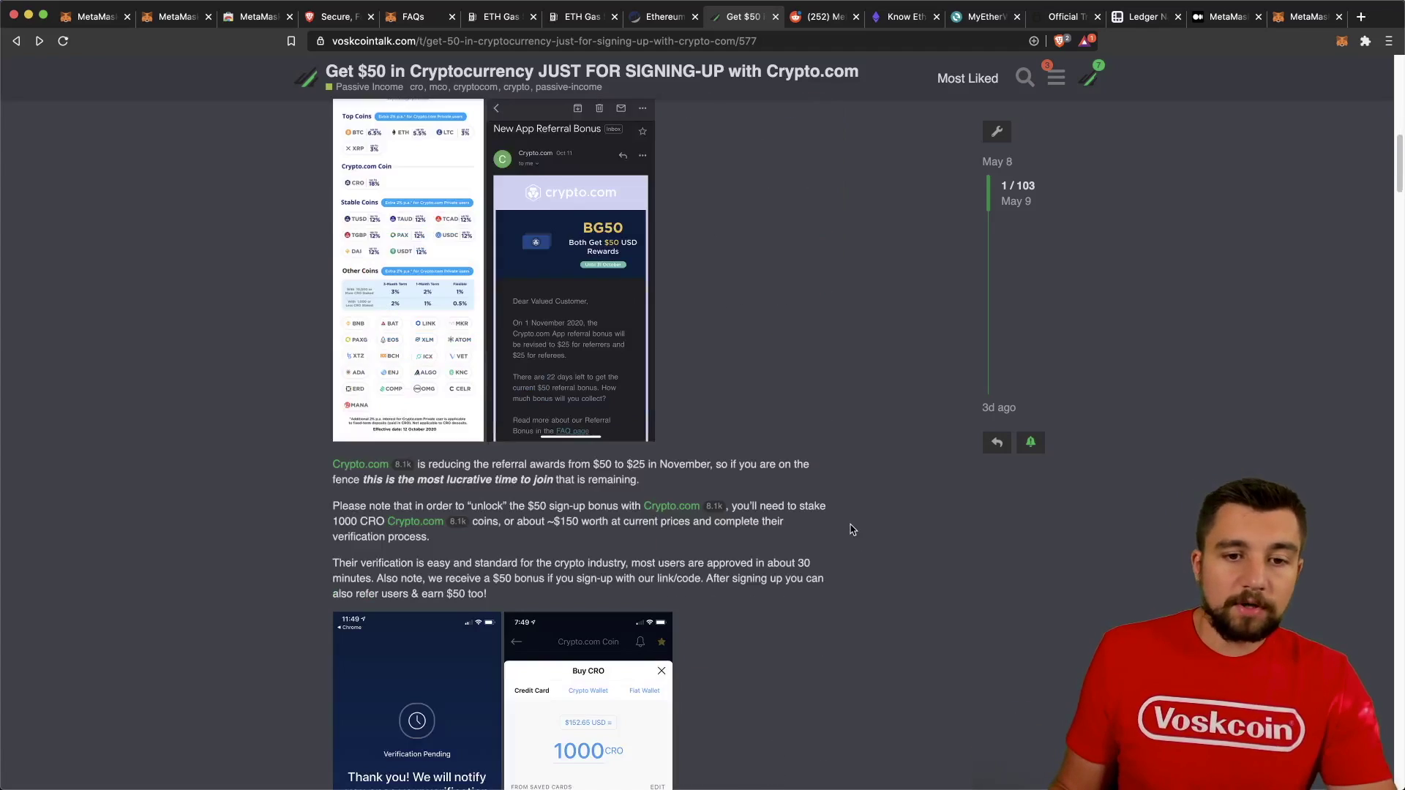
pyautogui.scroll(-4, 853, 529)
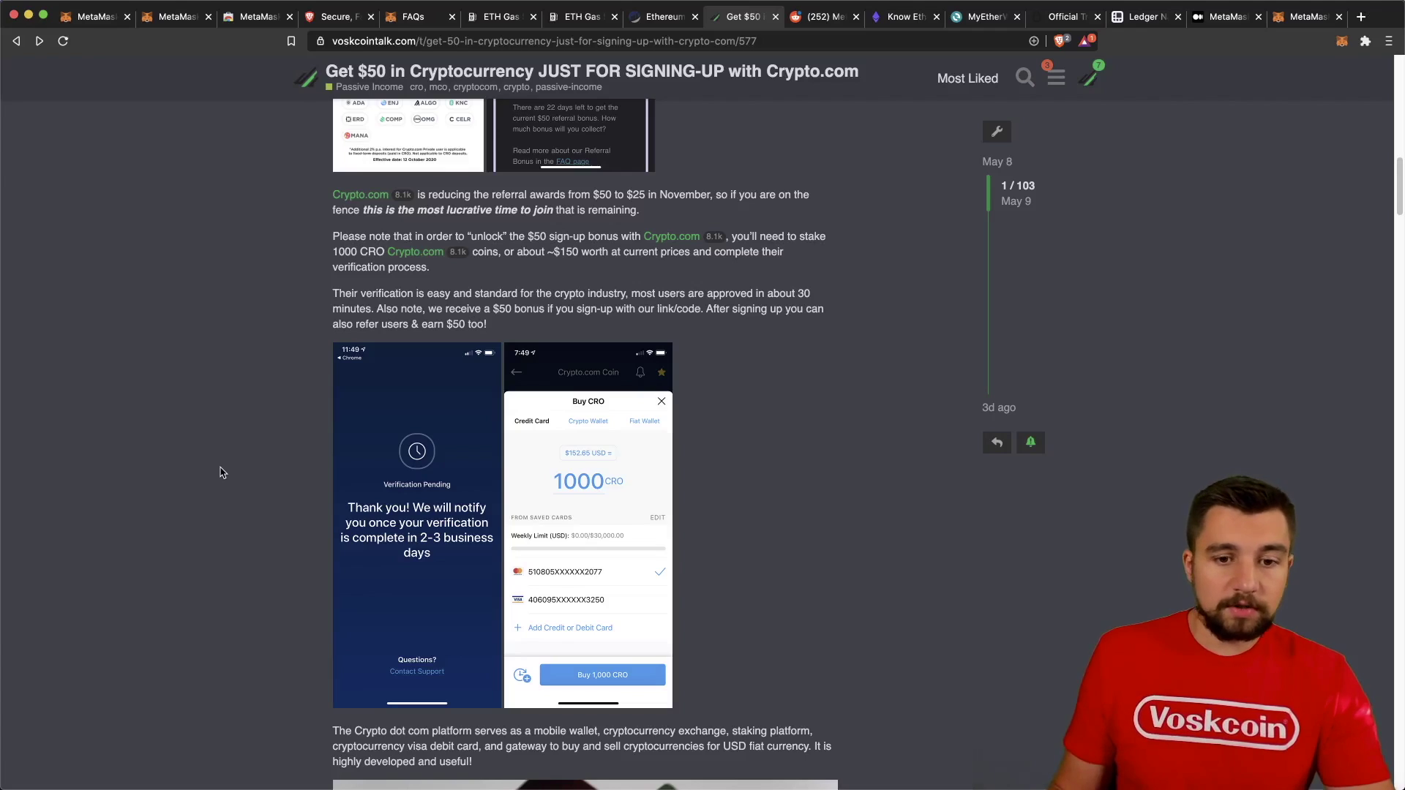
pyautogui.scroll(-1, 223, 470)
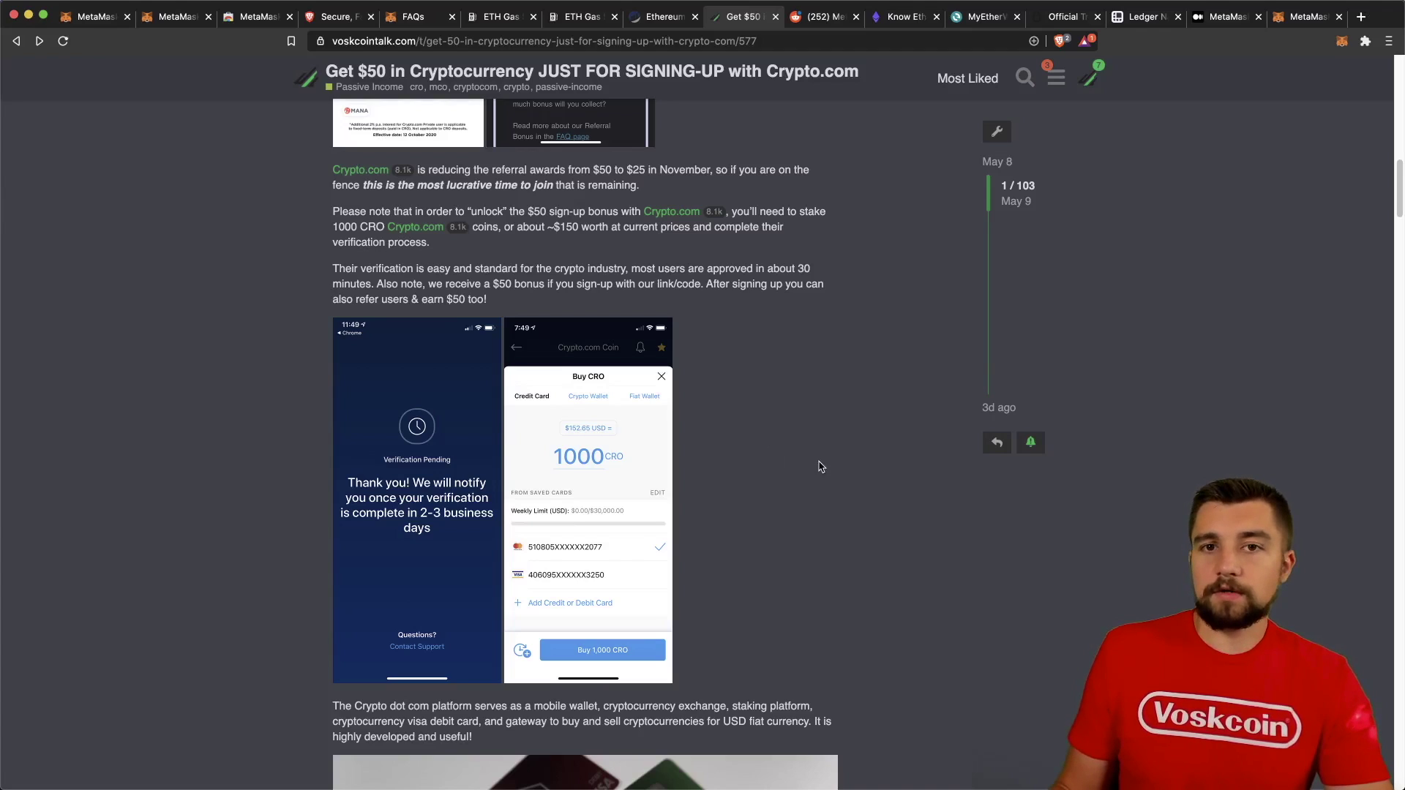
pyautogui.scroll(-1, 815, 468)
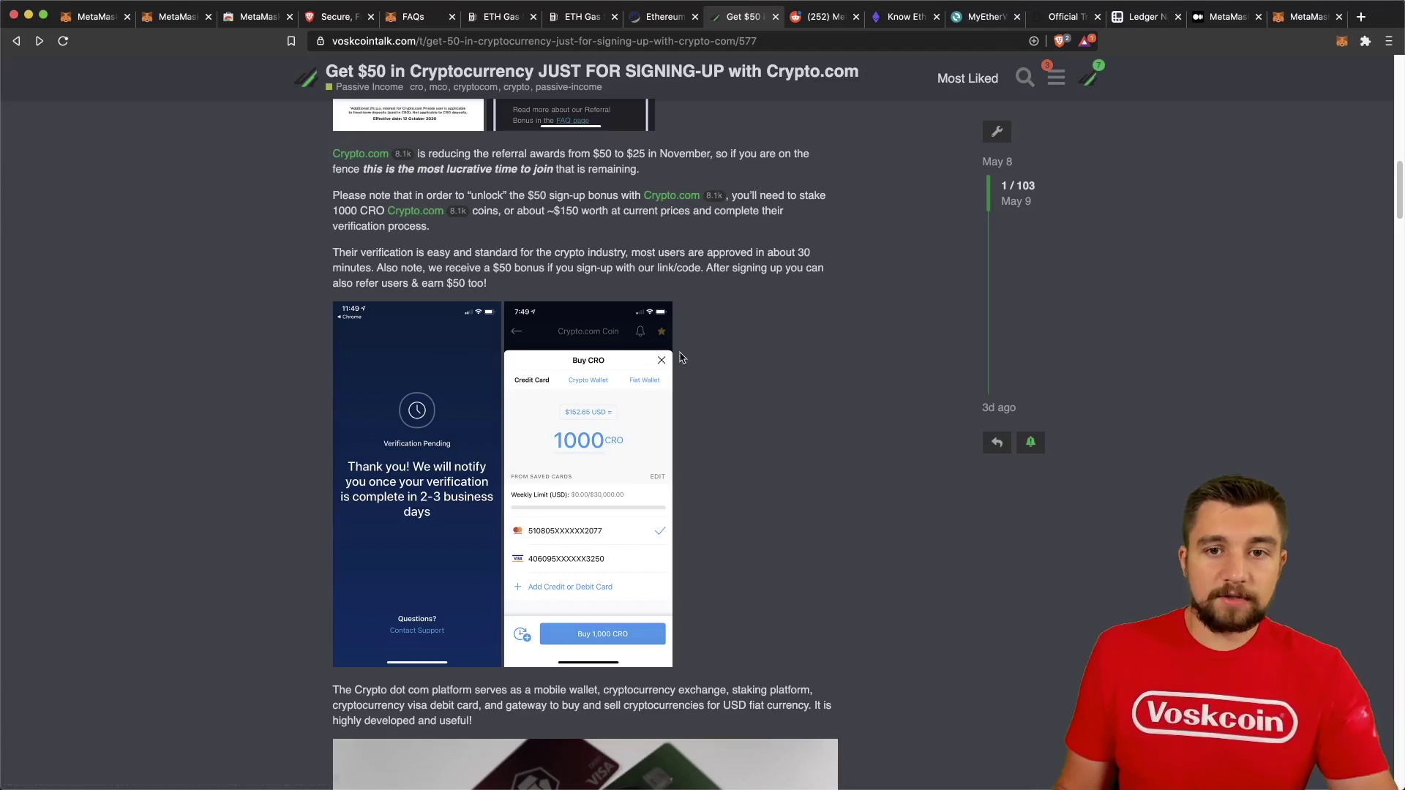
# Paste the wallet address into the address bar and return to the MetaMask tab.
pyautogui.press('super+l')
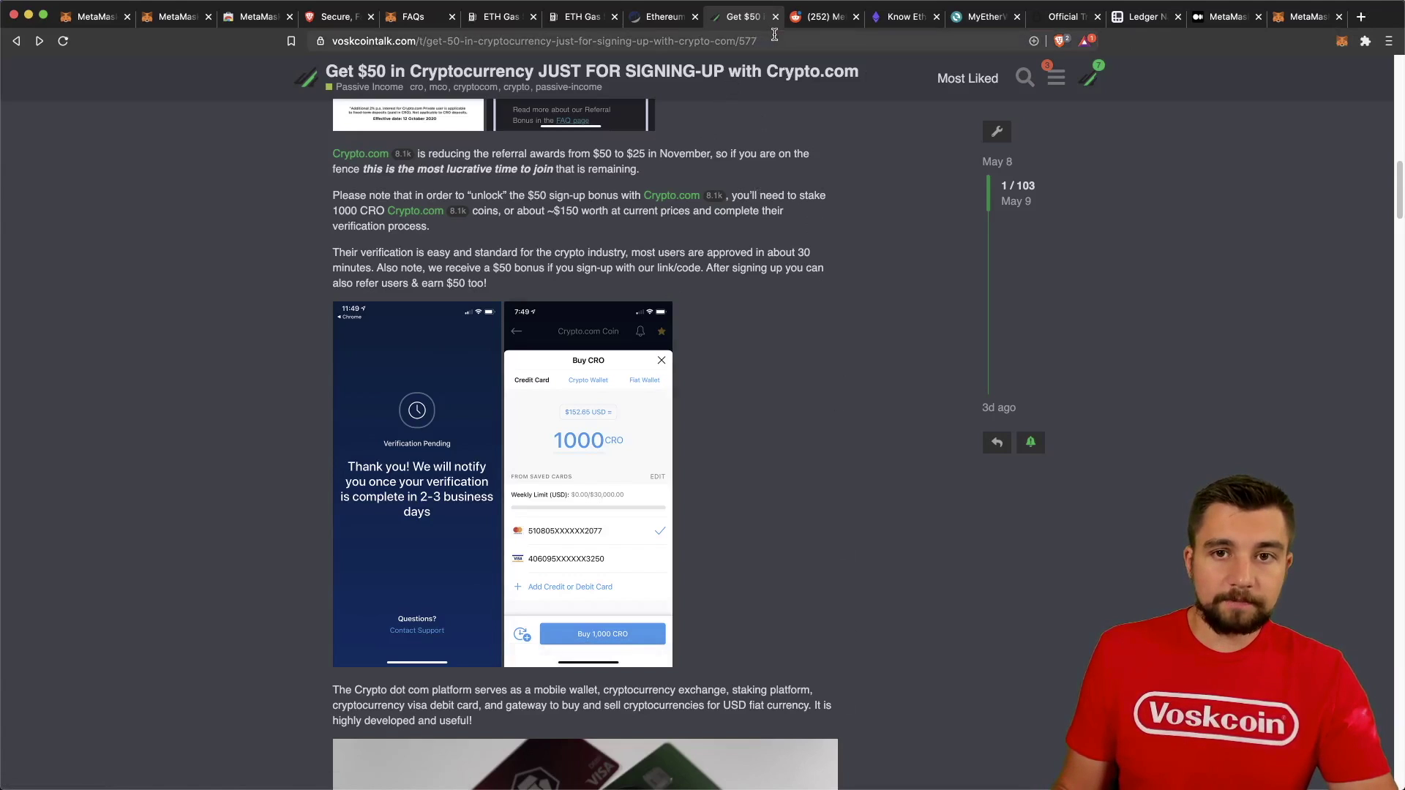
pyautogui.write('0x315196bF3790724d5308a2d35904E44129F8c0Cd')
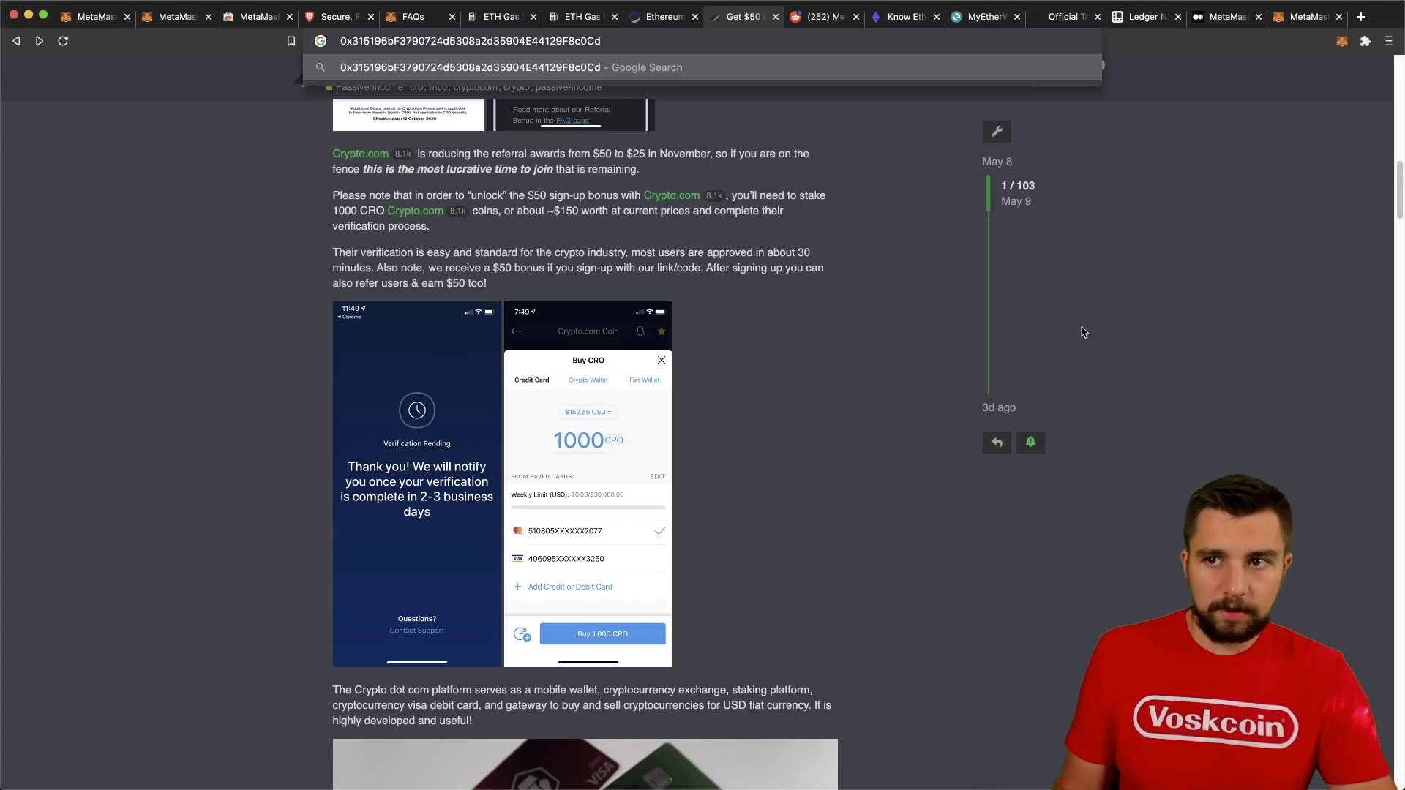
pyautogui.click(1282, 22)
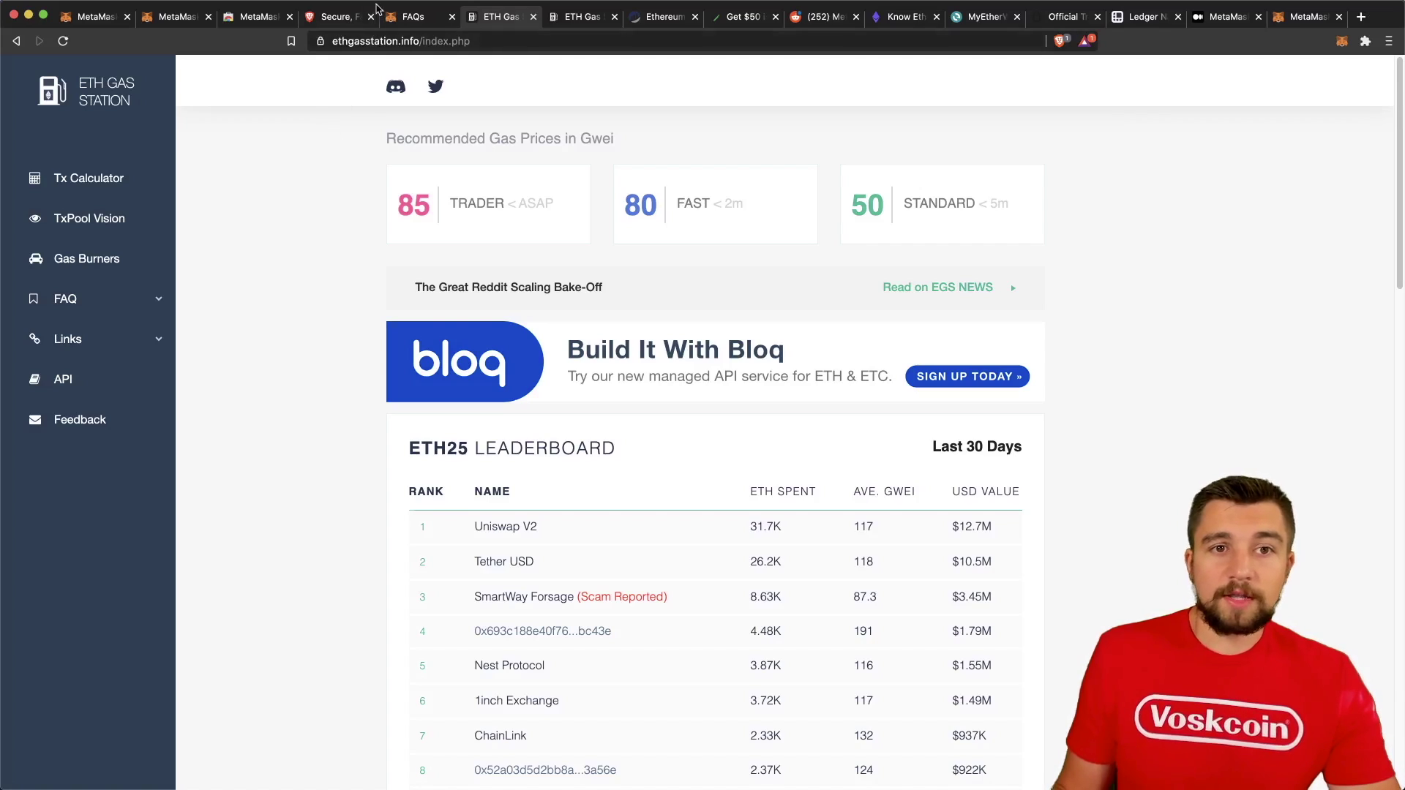
# Check ETH Gas Station's recommended gas prices, then open its FAQ on why gas prices are paid.
pyautogui.click(578, 17)
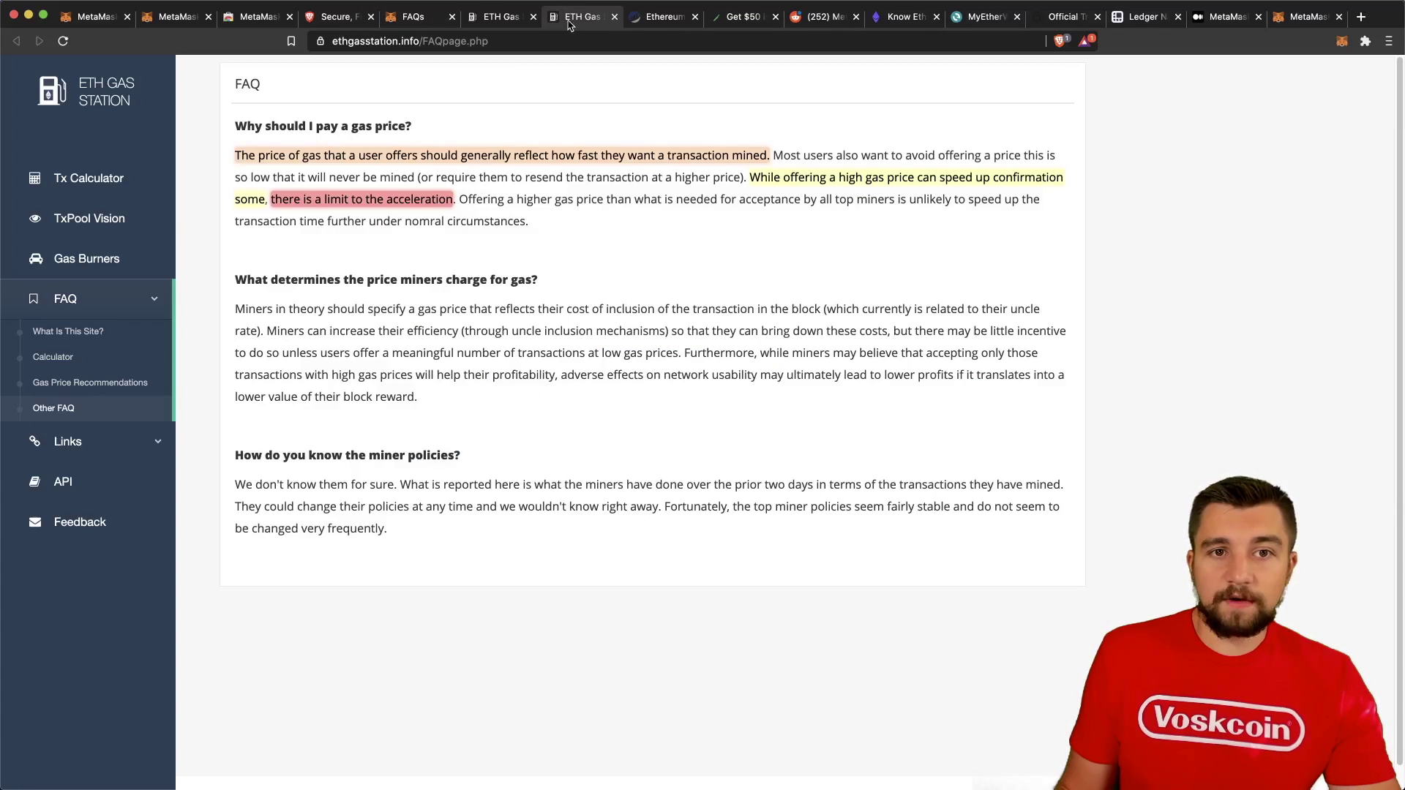
pyautogui.click(661, 16)
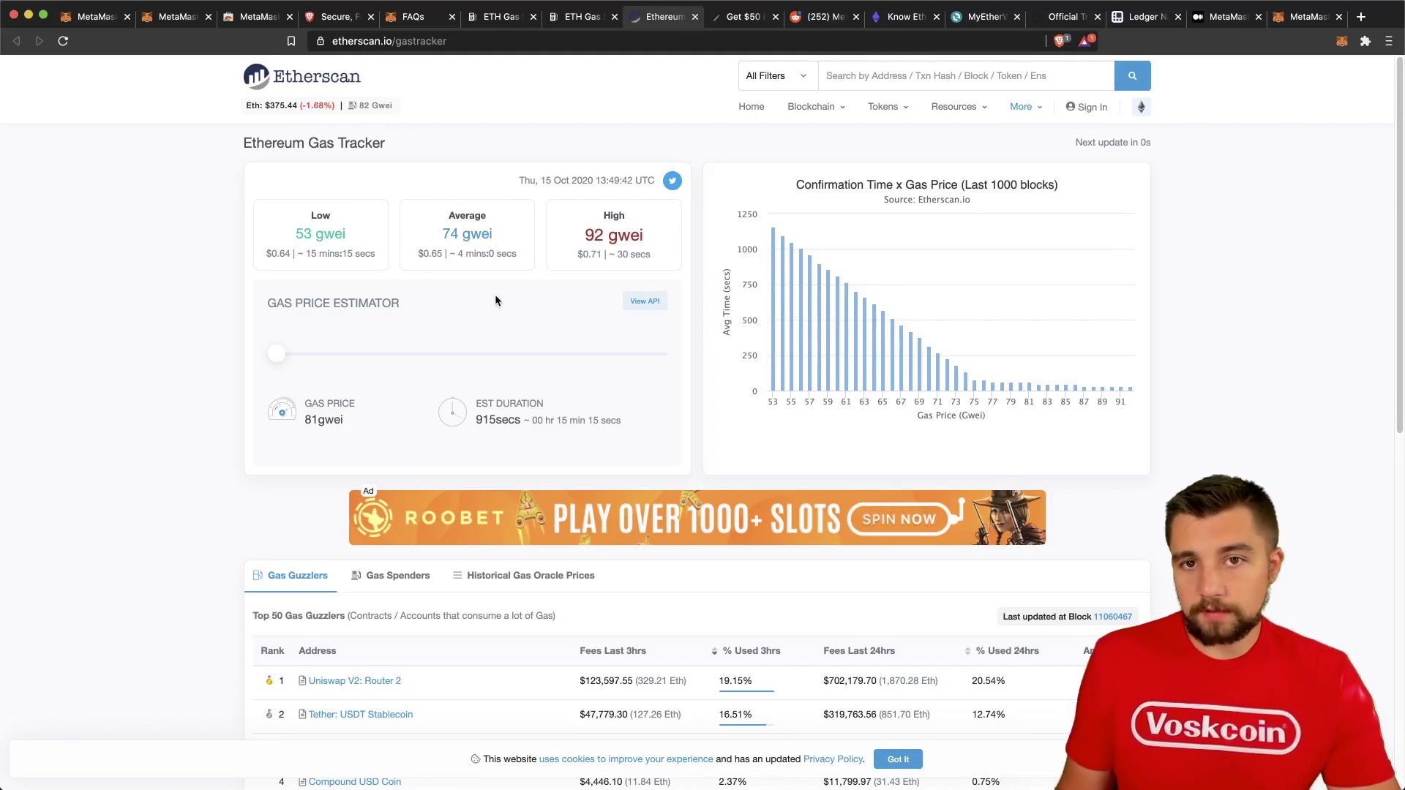
pyautogui.click(501, 17)
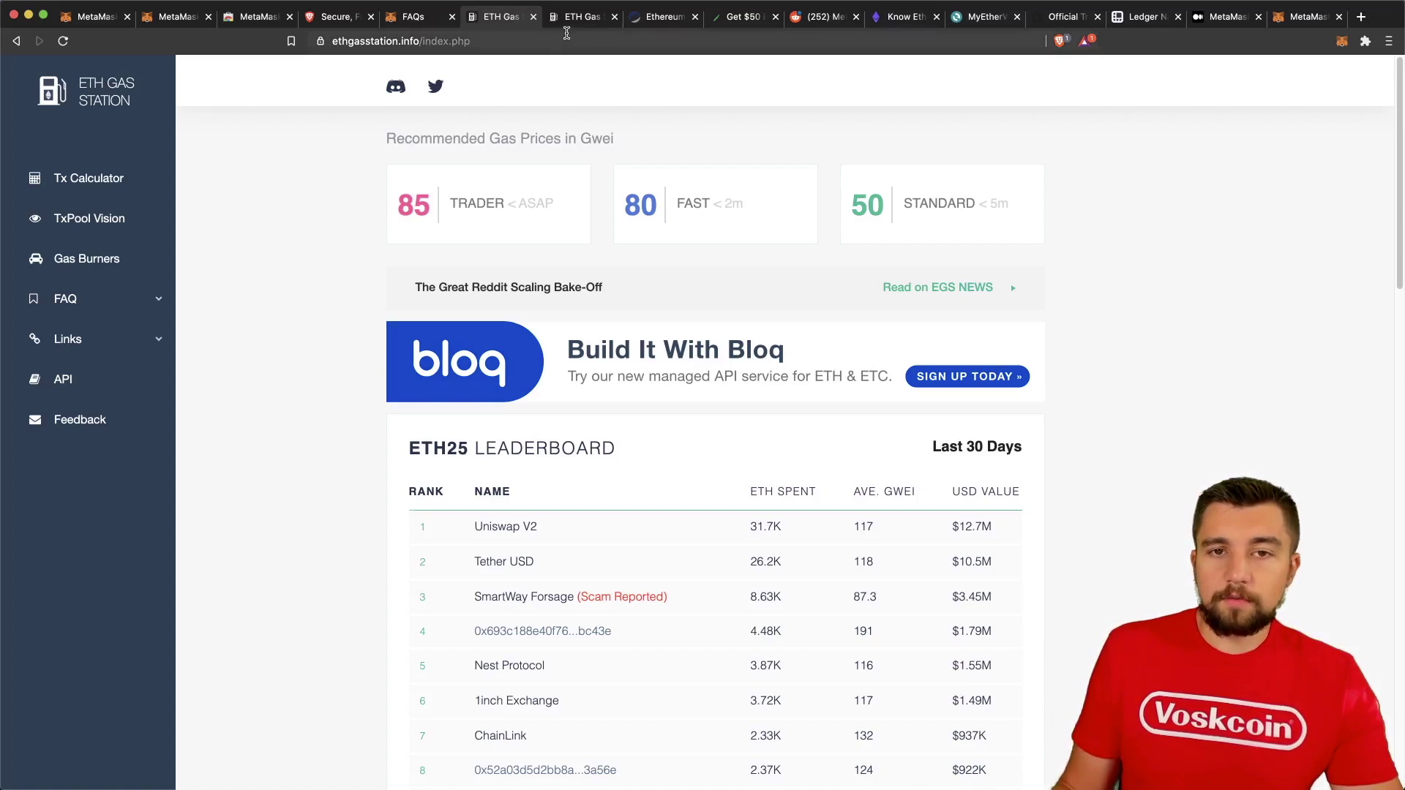
pyautogui.click(577, 25)
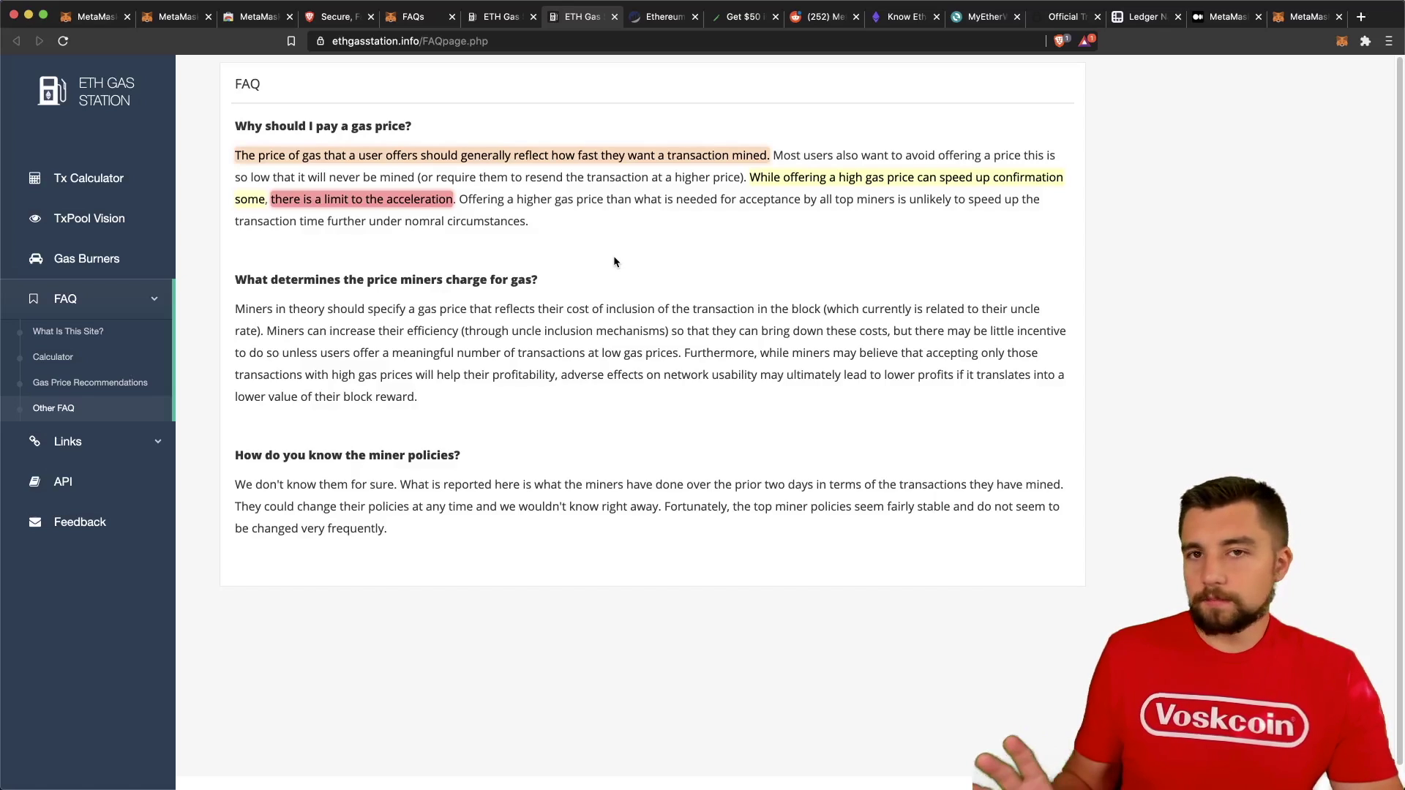
# Read Etherscan's Gas Tracker confirmation times for Low 53, Average 55 and High 60 gwei.
pyautogui.click(652, 17)
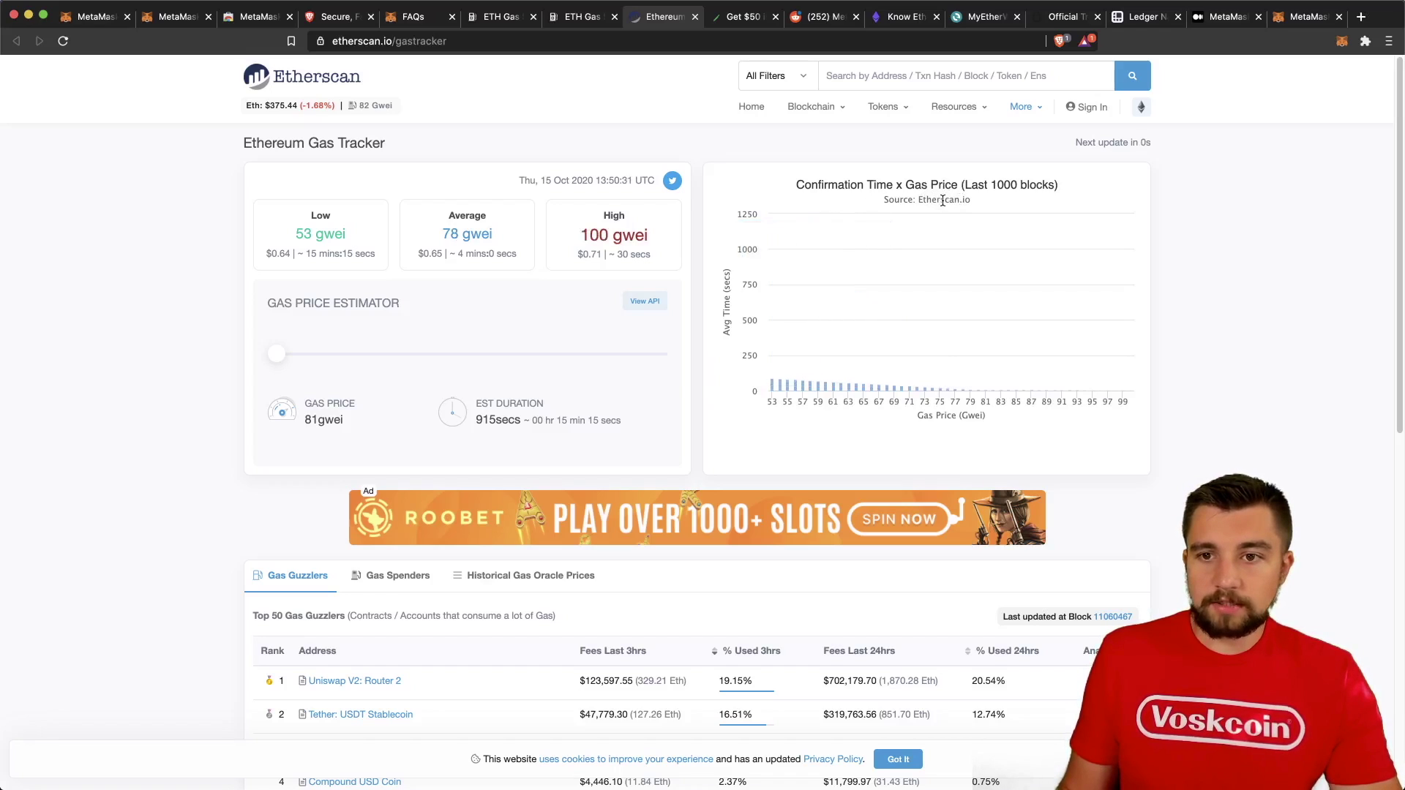
pyautogui.moveTo(773, 258)
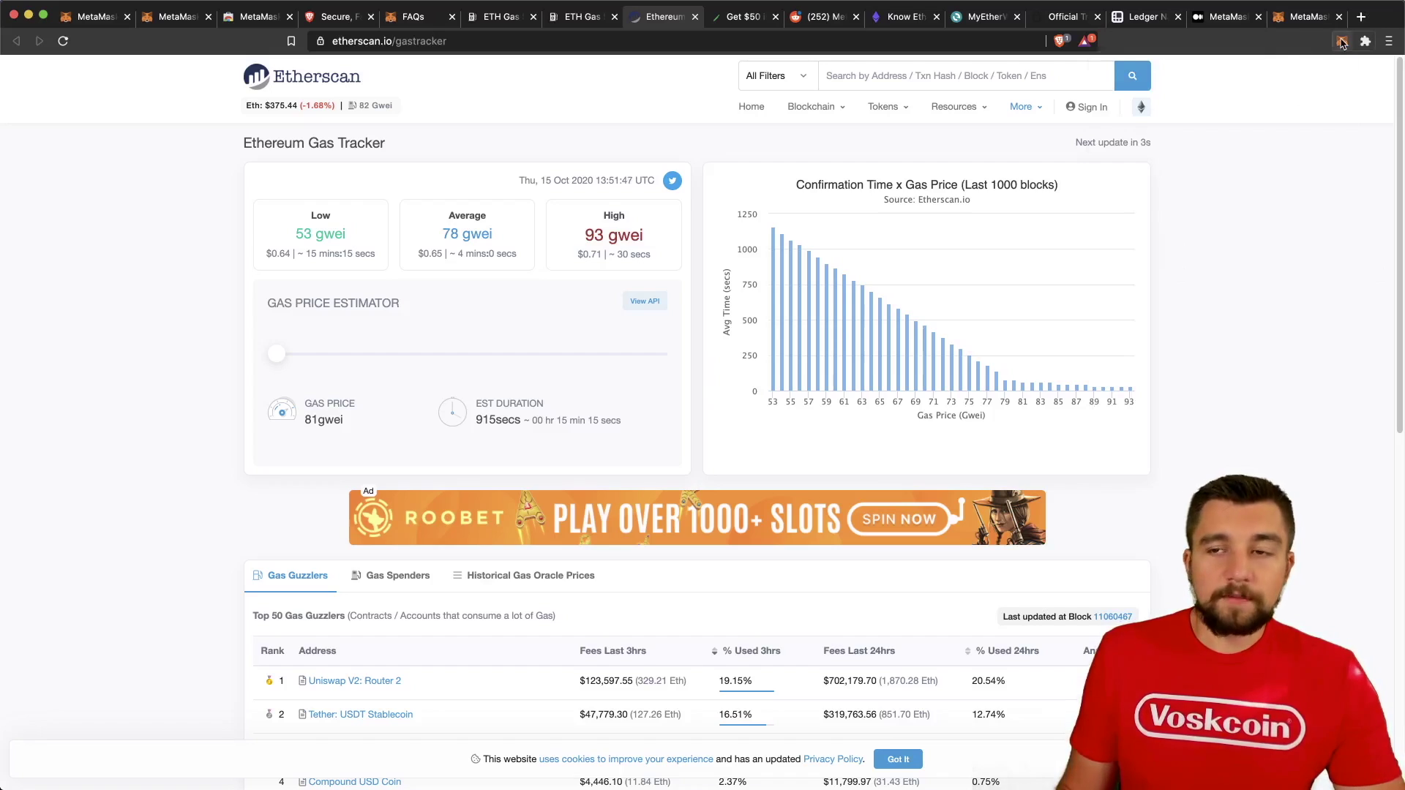
# Start a MetaMask ETH send to the pasted recipient address.
pyautogui.click(1342, 43)
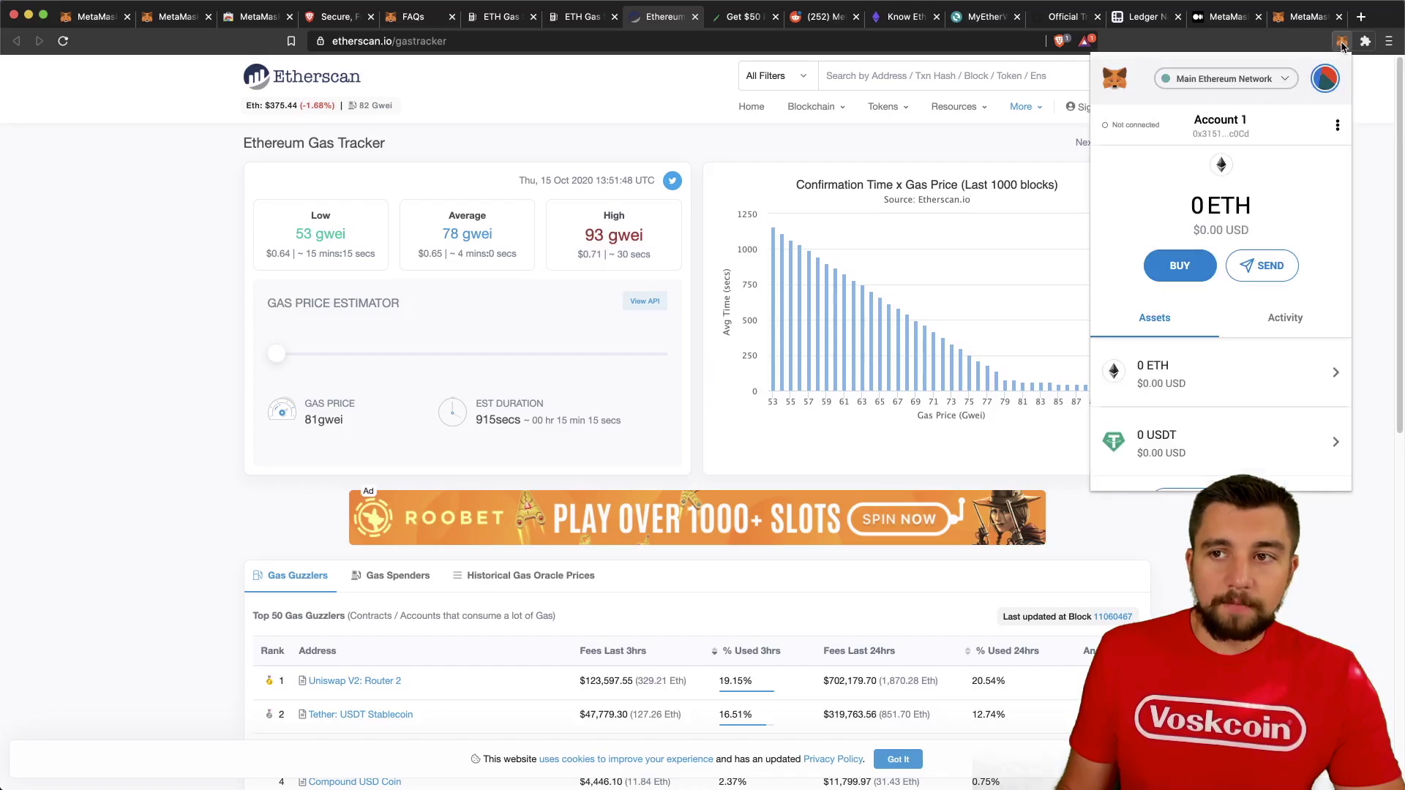
pyautogui.click(1260, 271)
pyautogui.press('super+v')
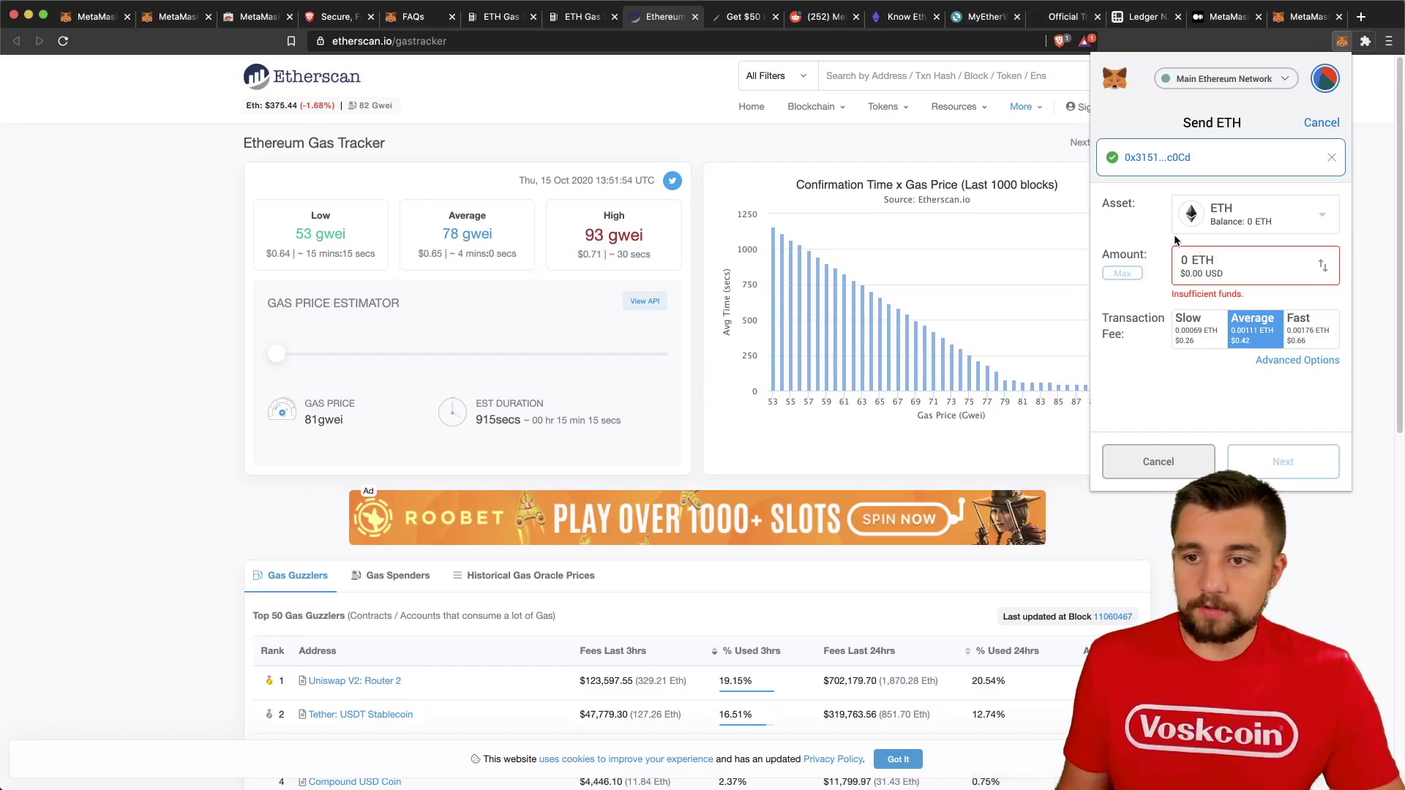
# Compare the Slow, Average and Fast fees, then bring up the advanced custom gas settings.
pyautogui.click(1201, 353)
pyautogui.click(1249, 333)
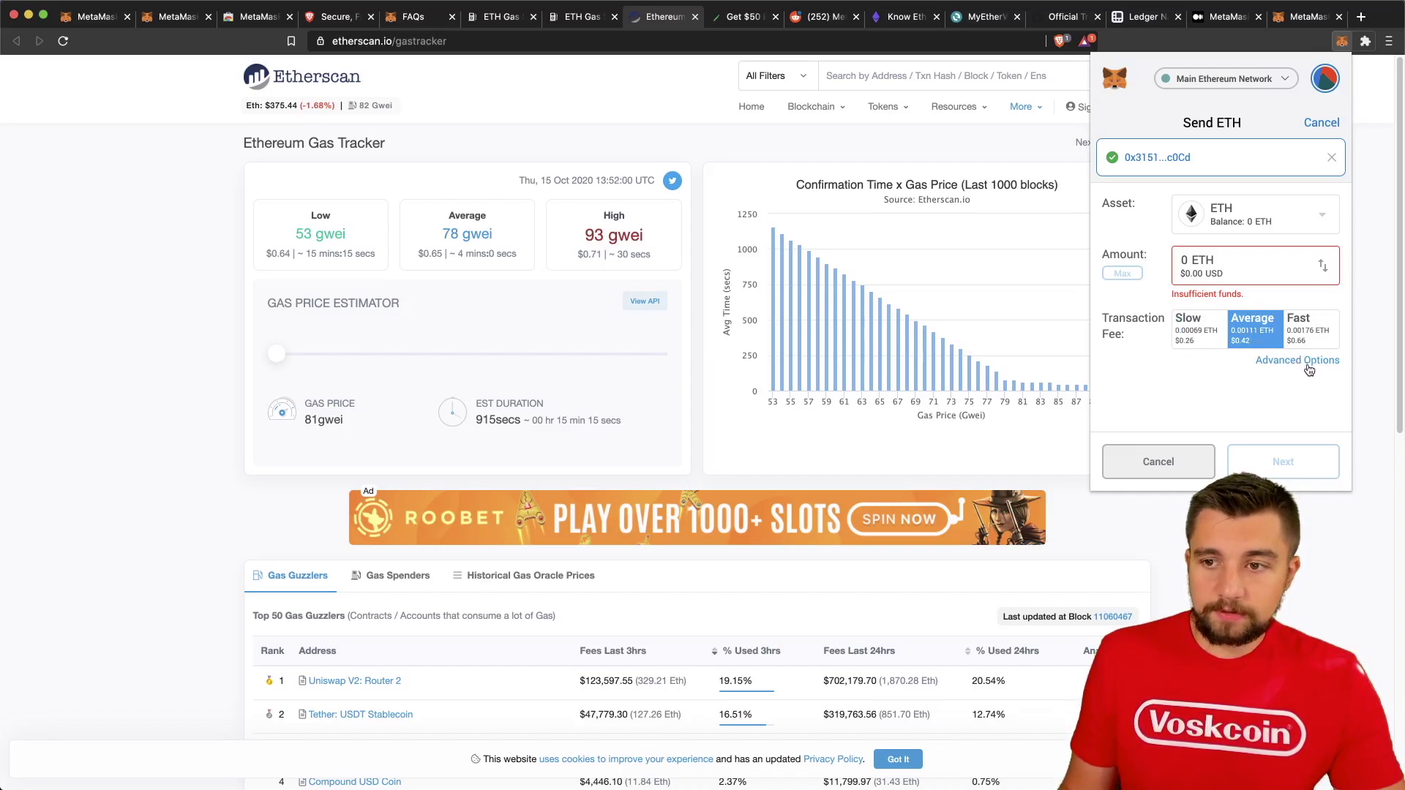
pyautogui.click(1309, 341)
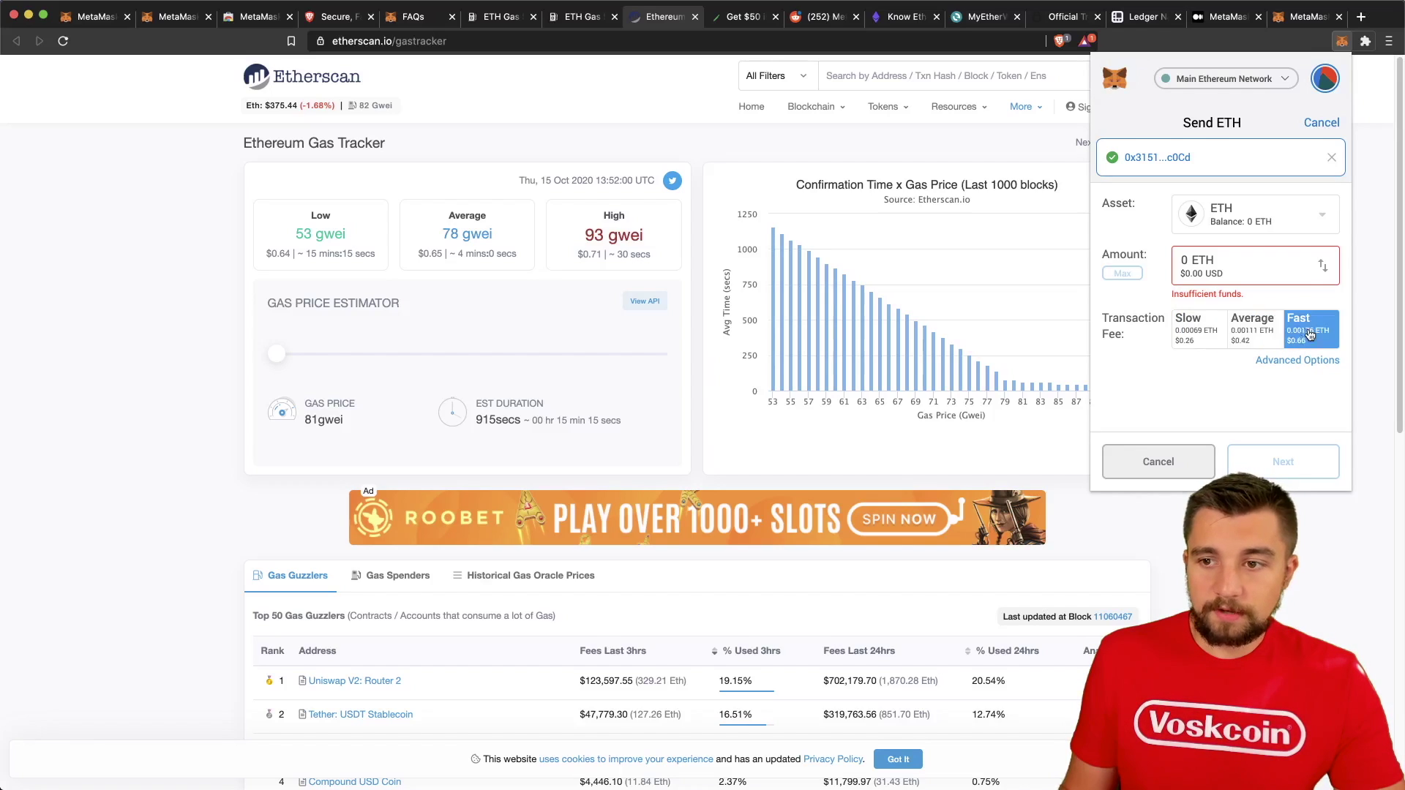
pyautogui.click(1281, 360)
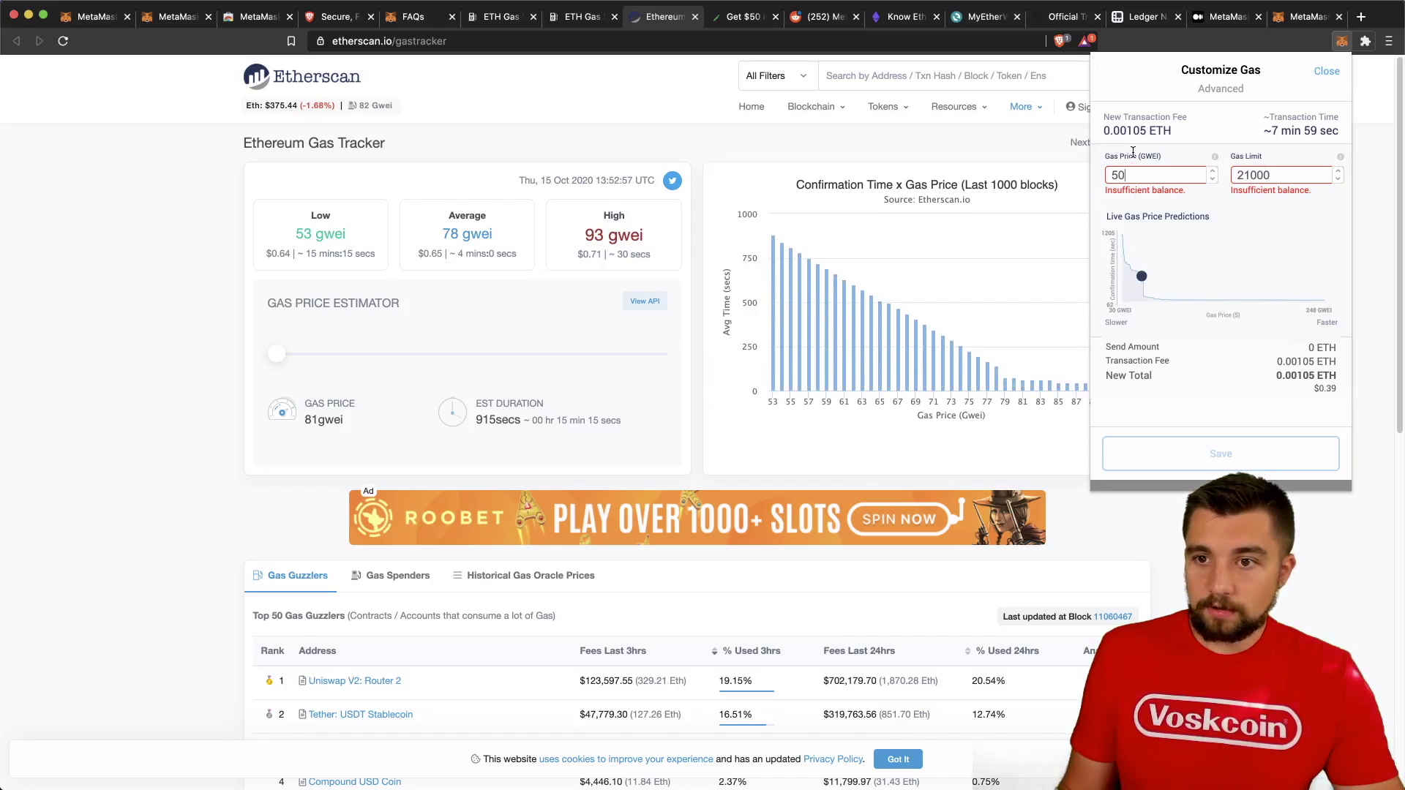
# Enter 53 as the Gas Price (GWEI) in Customize Gas.
pyautogui.write('53')
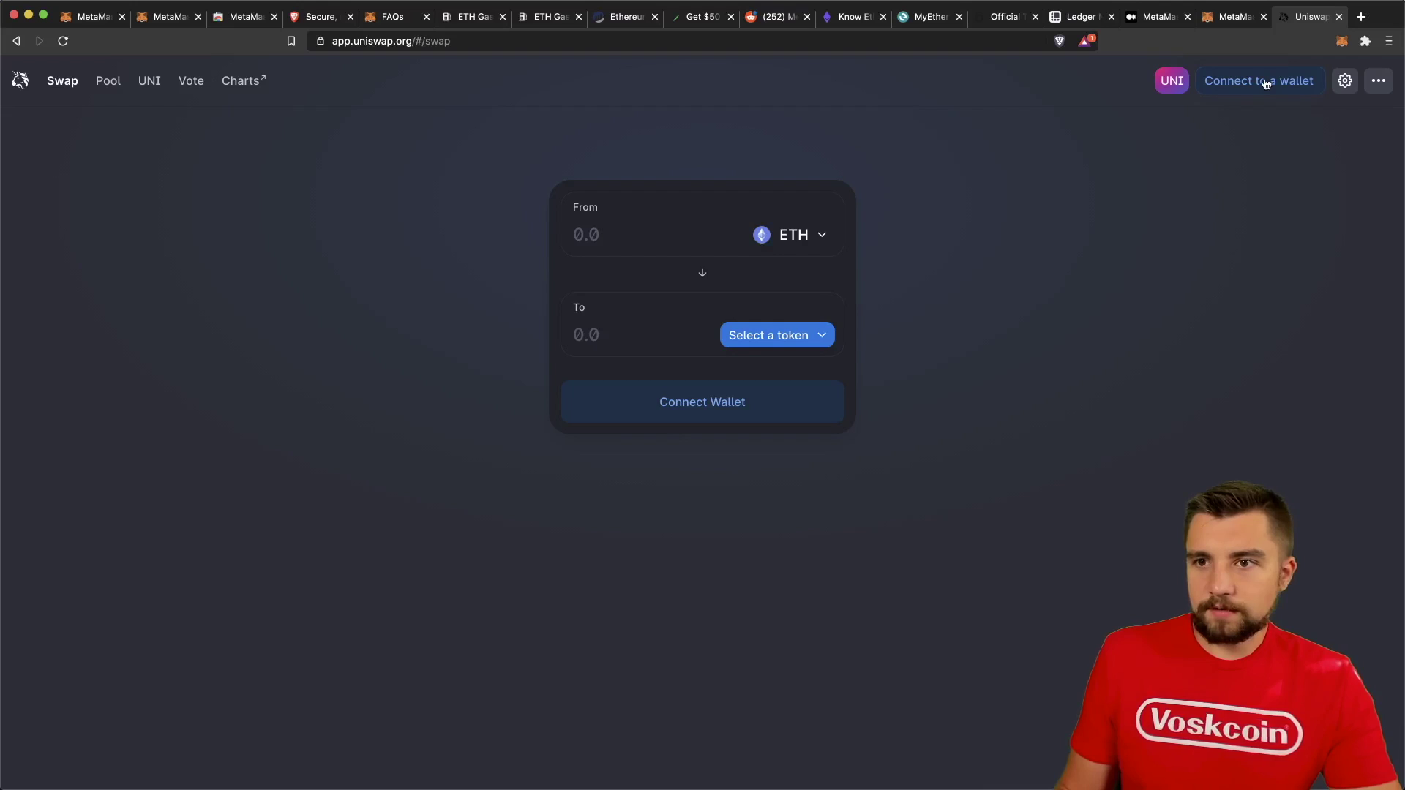
# Connect the MetaMask wallet to Uniswap, showing the 1.92417 ETH balance.
pyautogui.click(1267, 84)
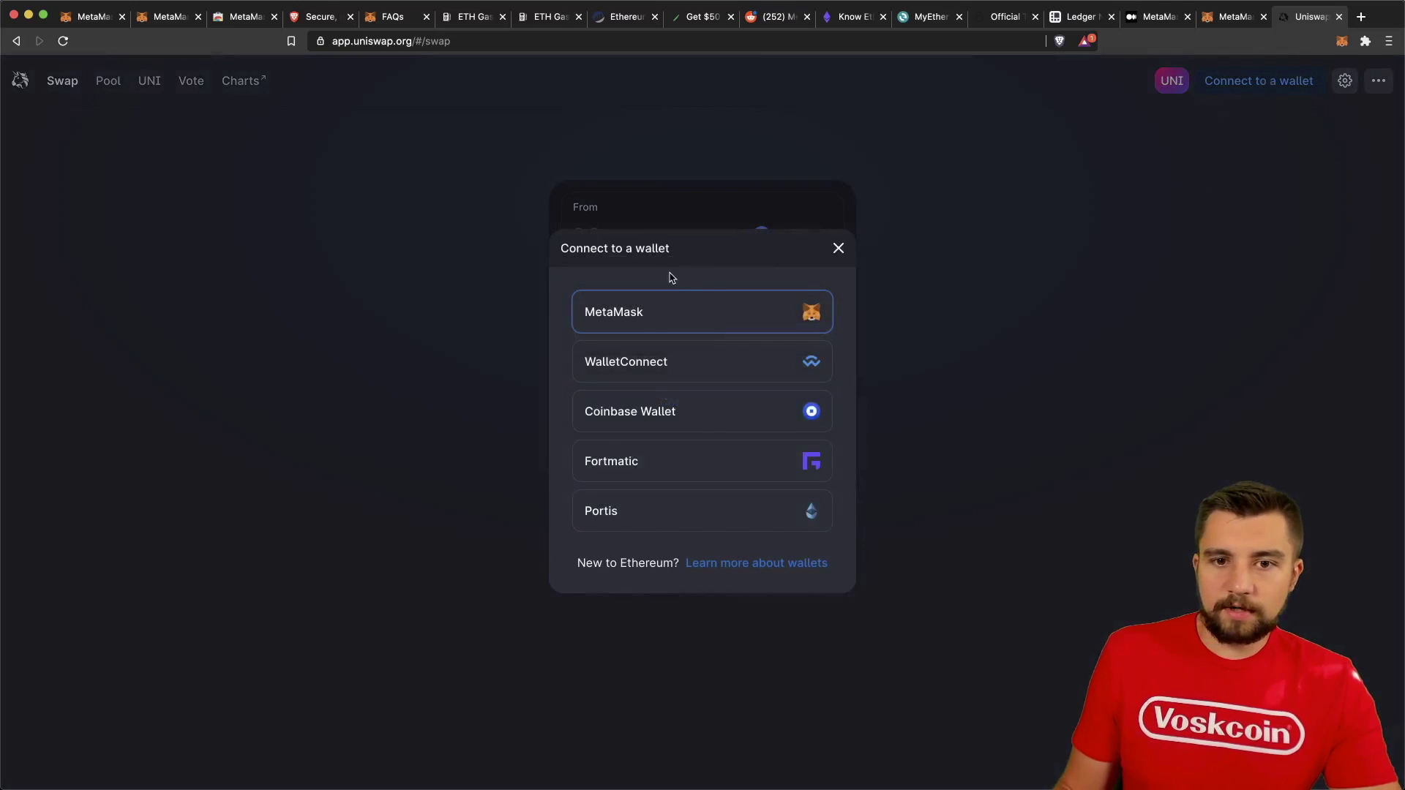
pyautogui.click(700, 324)
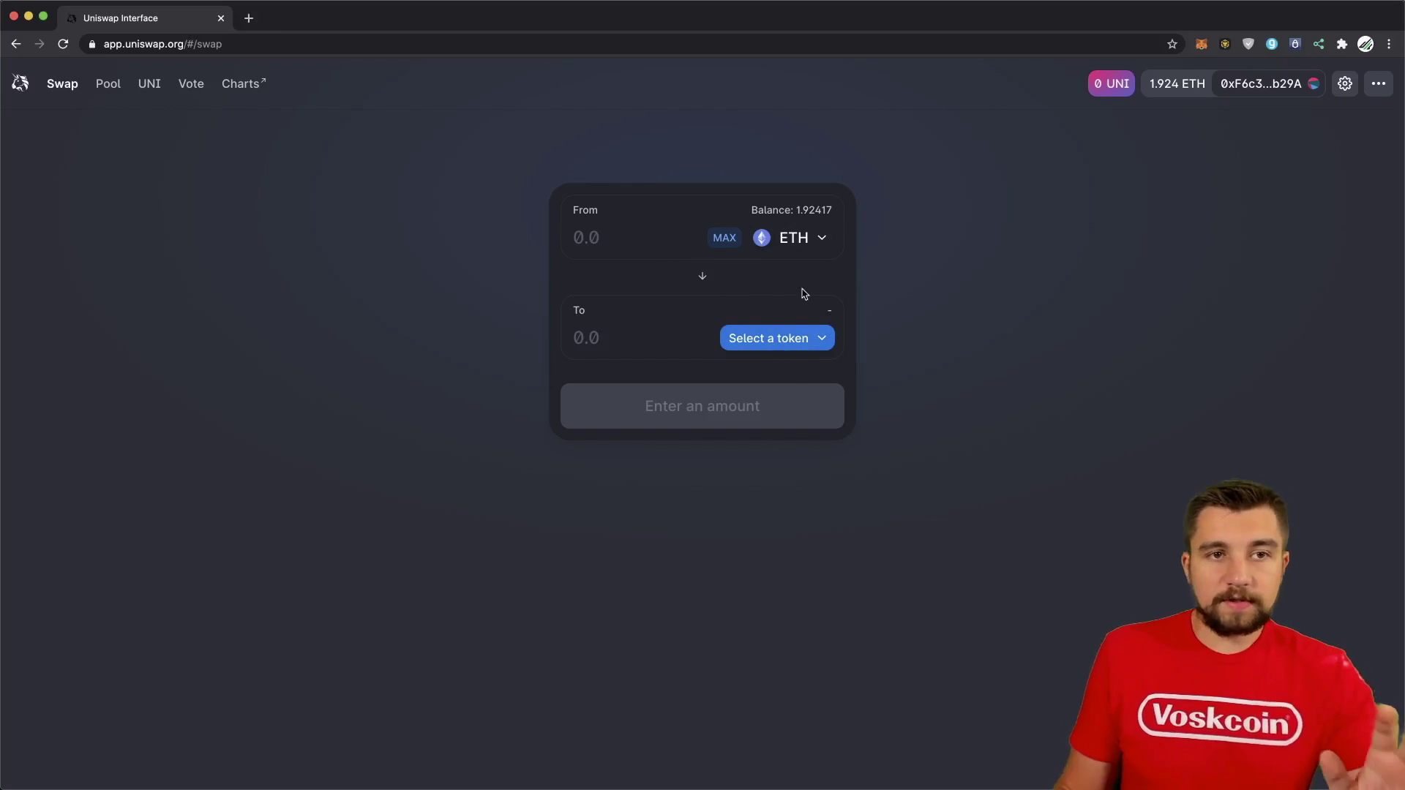
# Pick USDC as the receive token, enter 500 USDC, and review the swap summary.
pyautogui.click(765, 339)
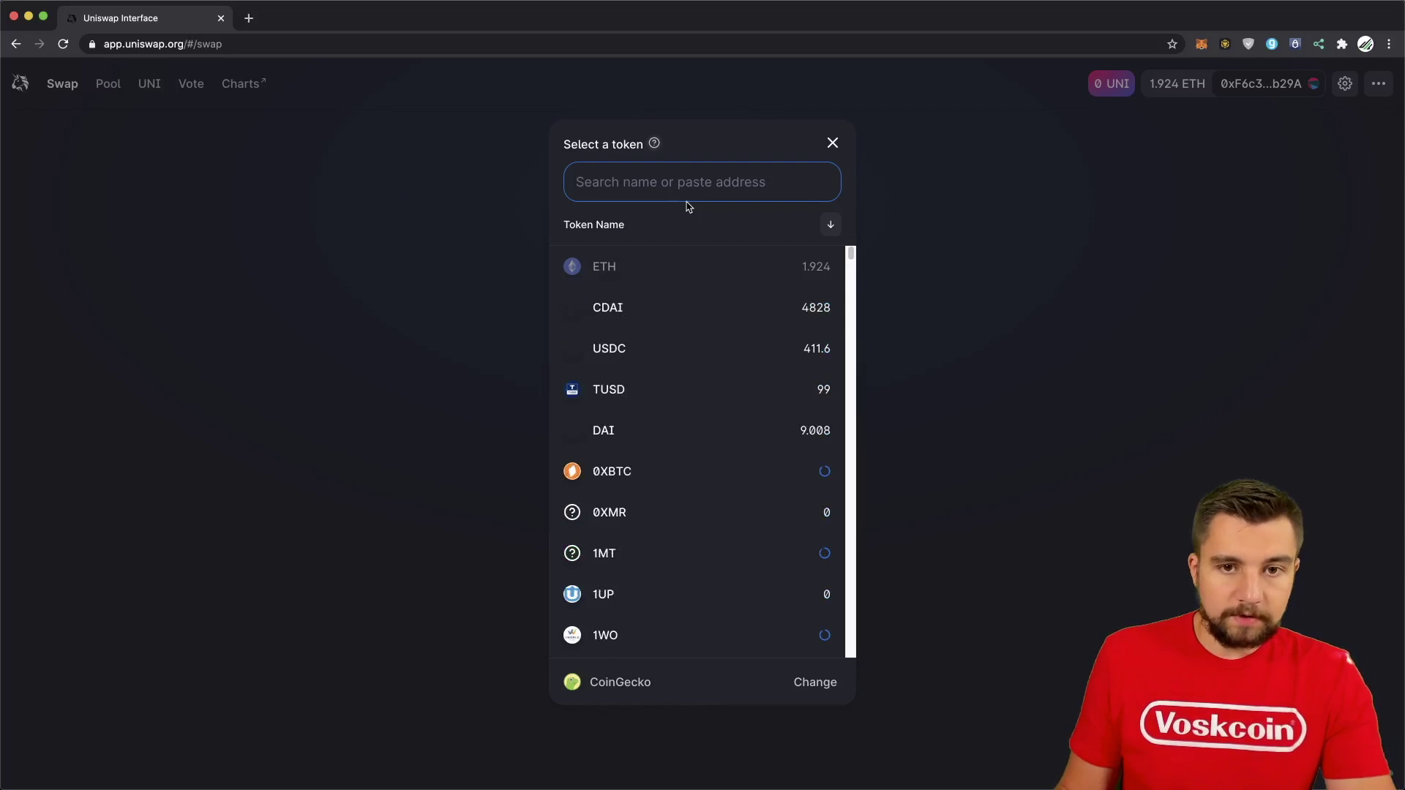
pyautogui.write('u')
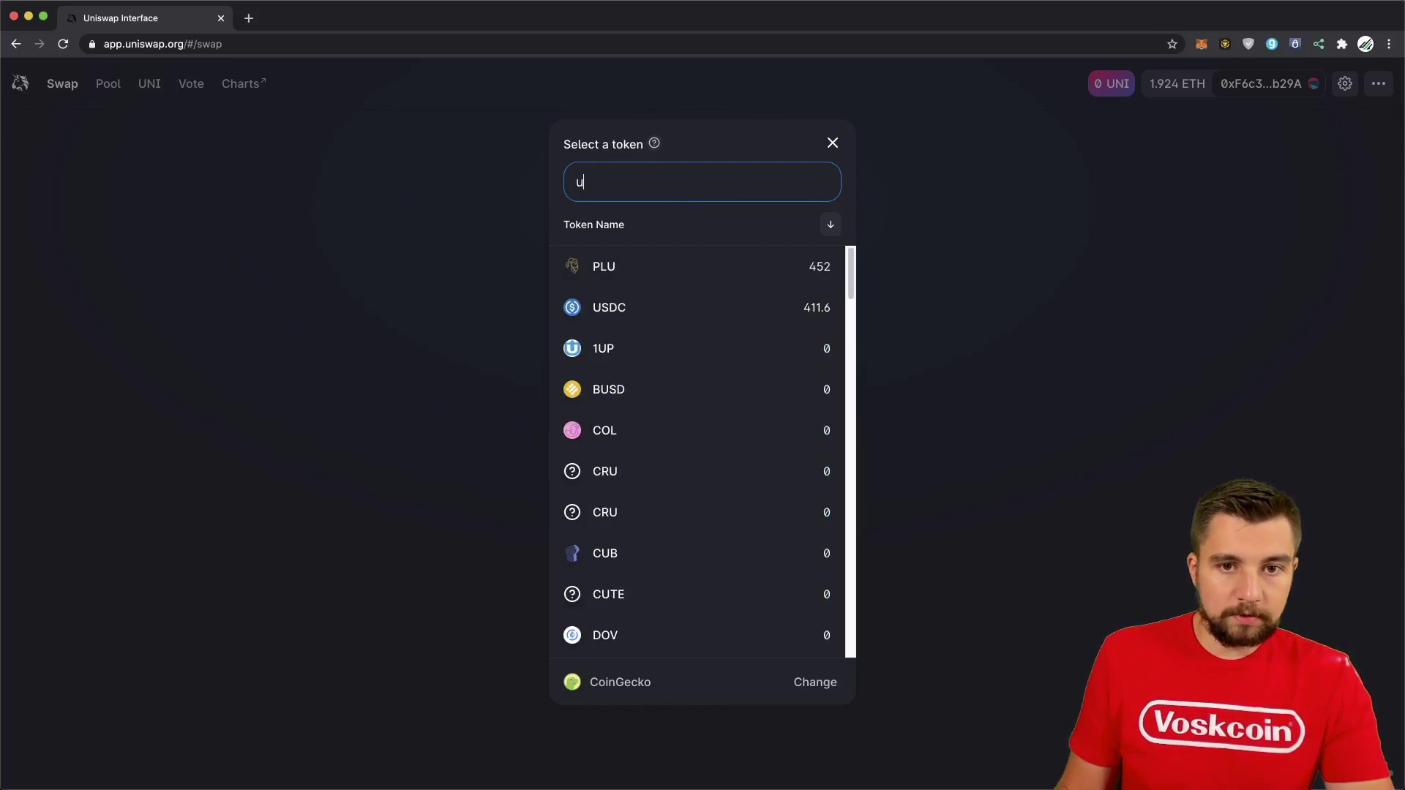
pyautogui.write('sdc')
pyautogui.click(729, 265)
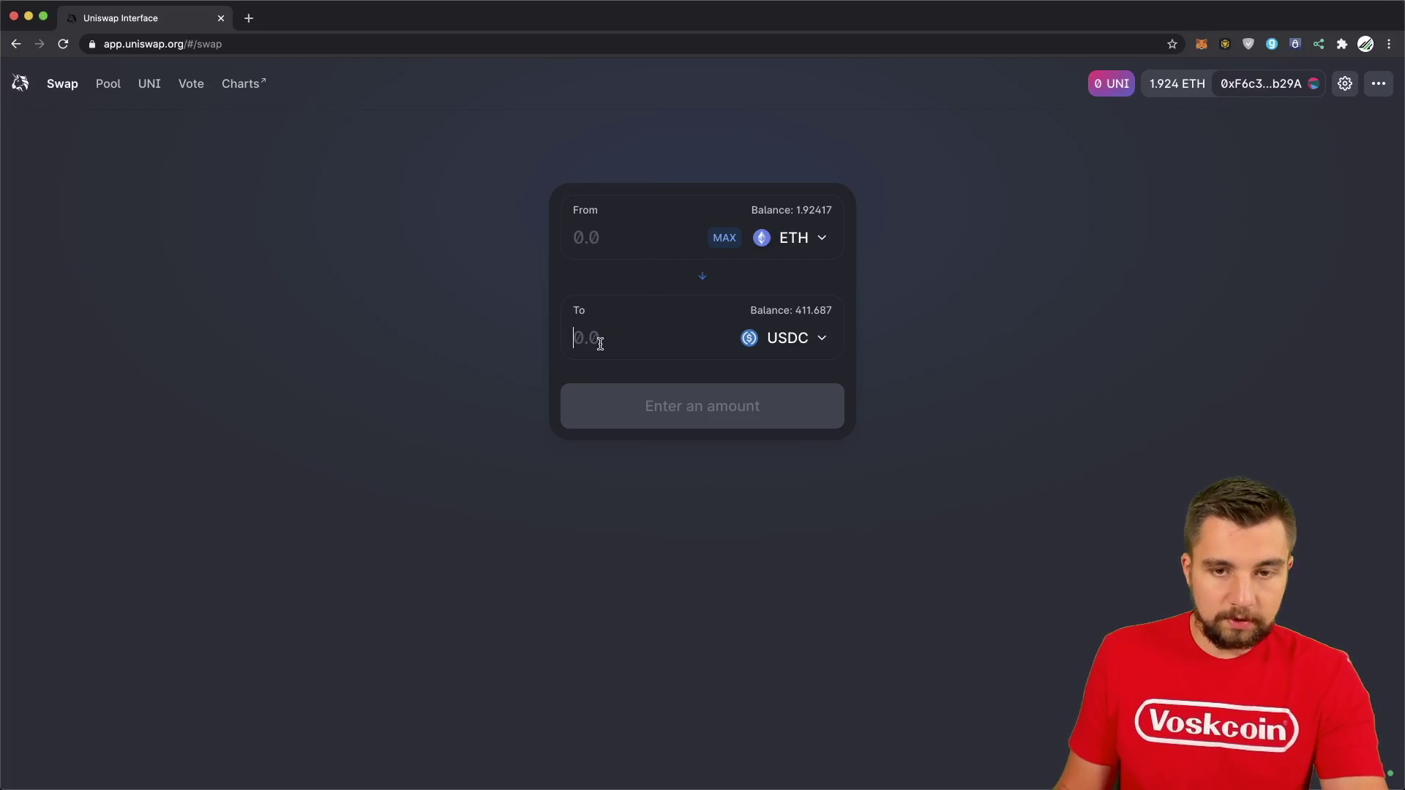
pyautogui.click(605, 346)
pyautogui.write('500')
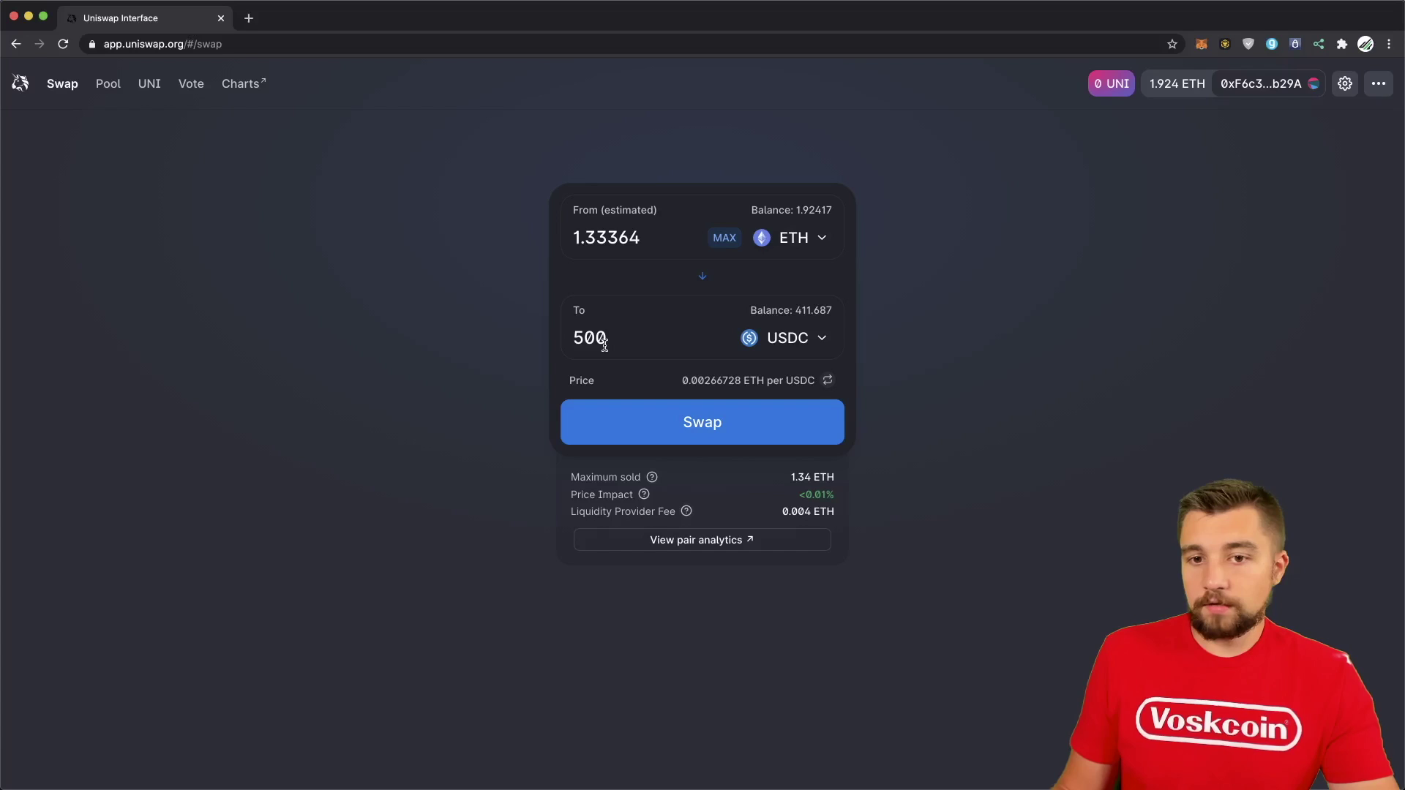
pyautogui.click(798, 437)
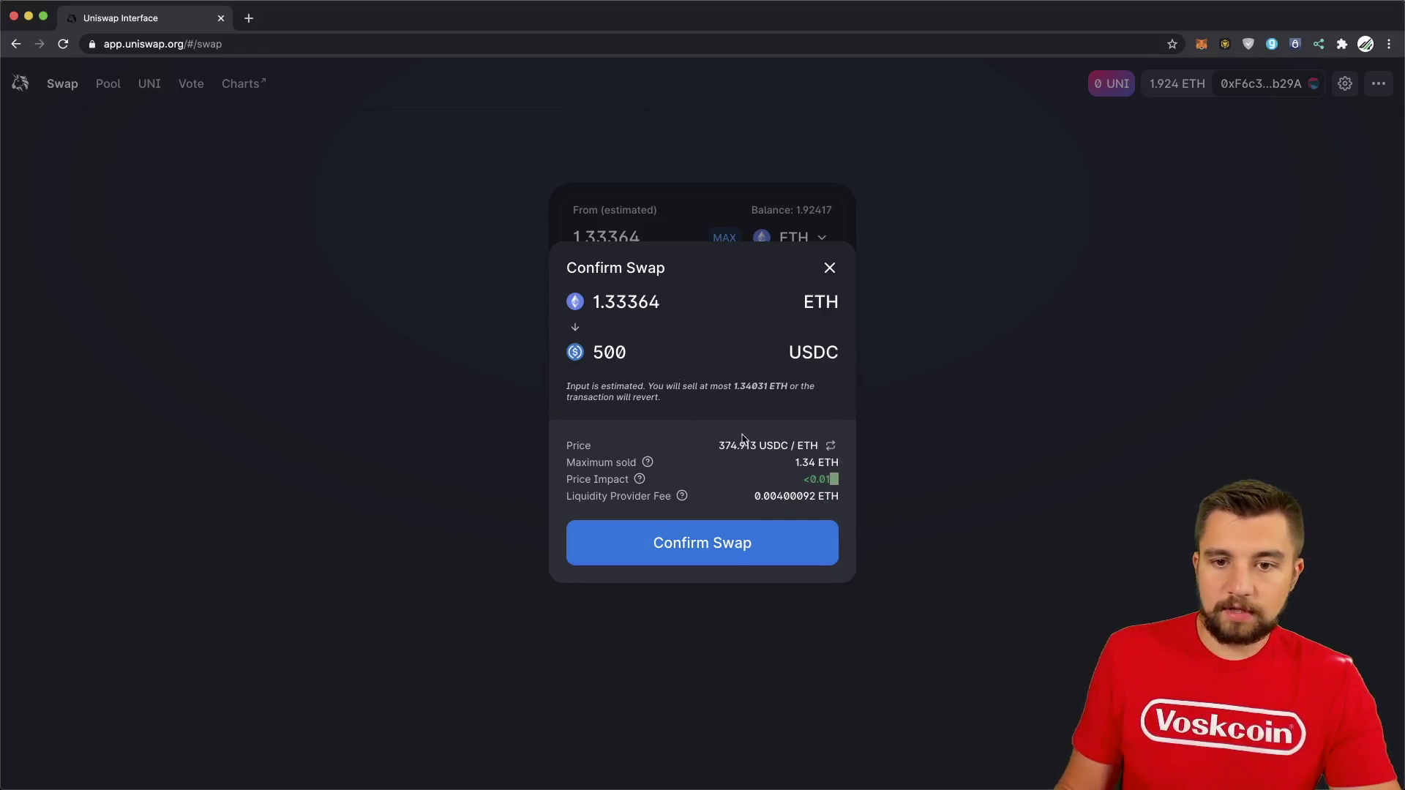
# Confirm the 1.33364 ETH for 500 USDC swap in Uniswap and MetaMask, then view it on Etherscan.
pyautogui.click(777, 542)
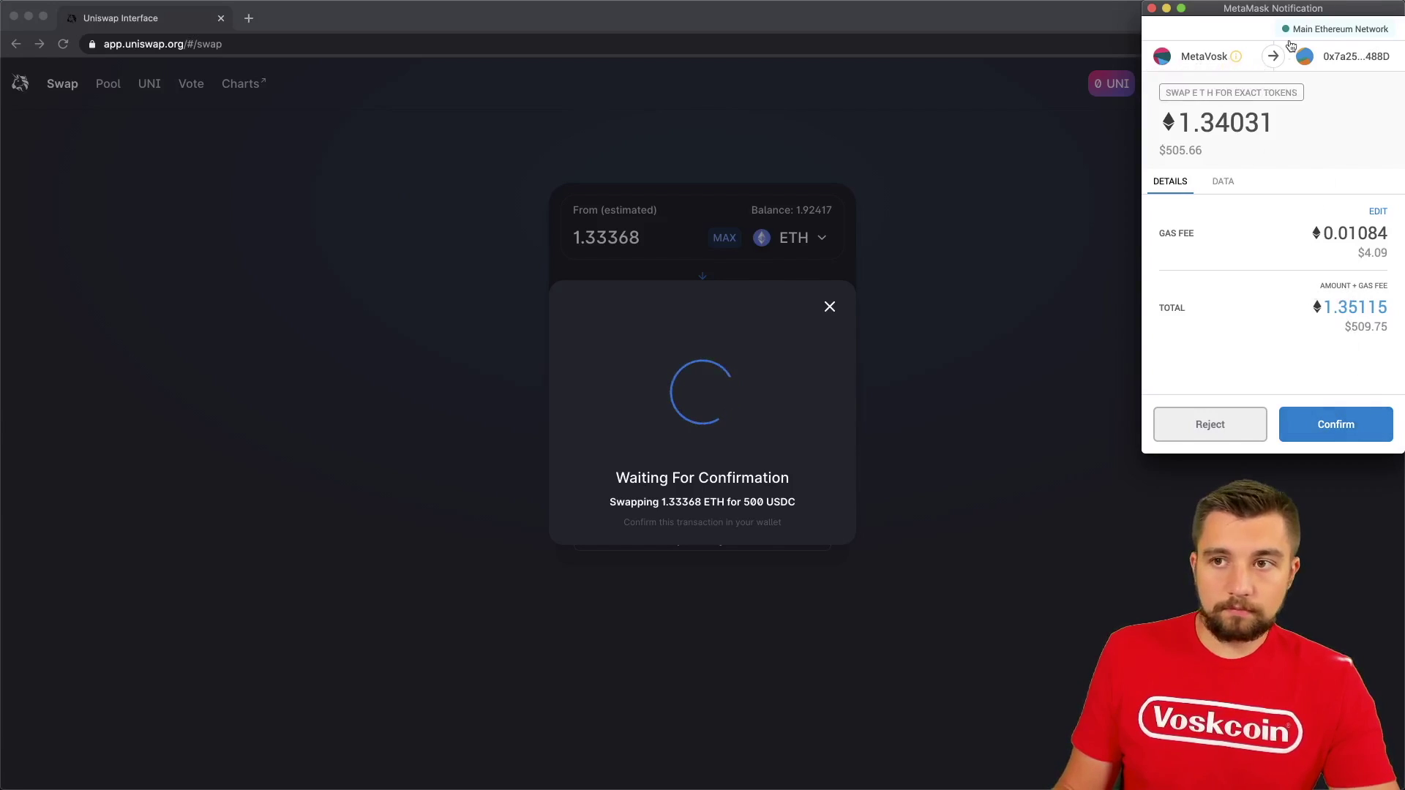
pyautogui.click(1333, 432)
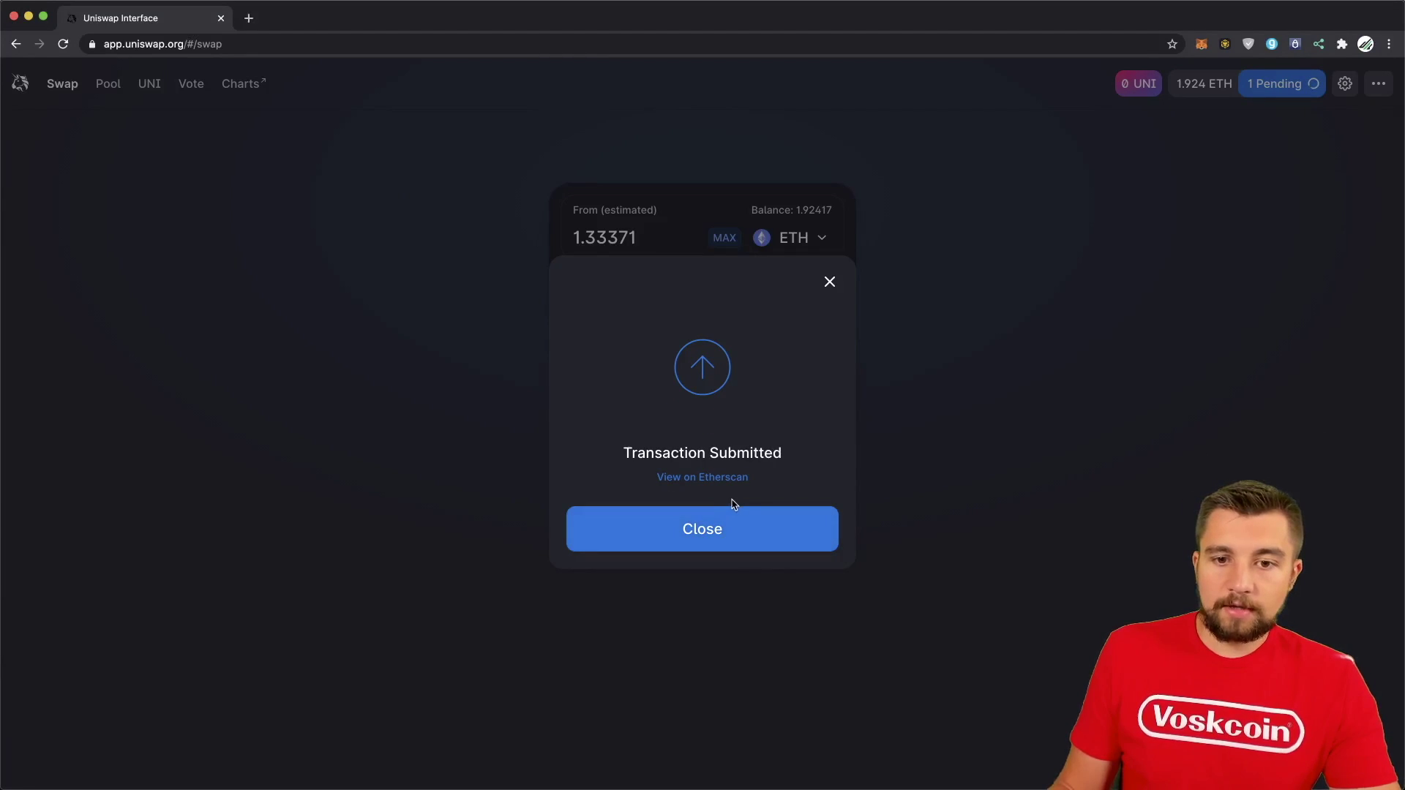
pyautogui.click(713, 479)
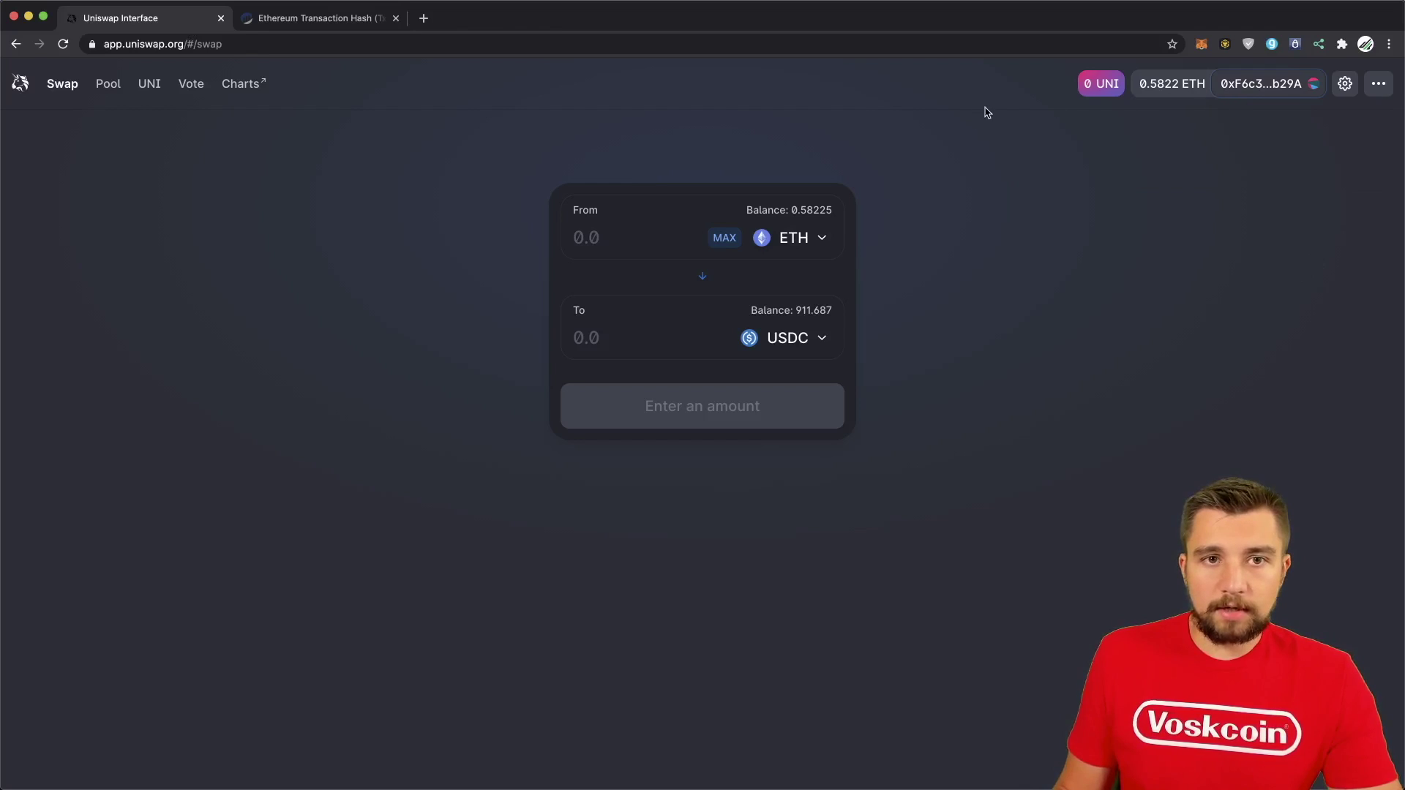
# Review the Etherscan transaction's successful status and within-8-secs confirmation timestamp.
pyautogui.click(310, 22)
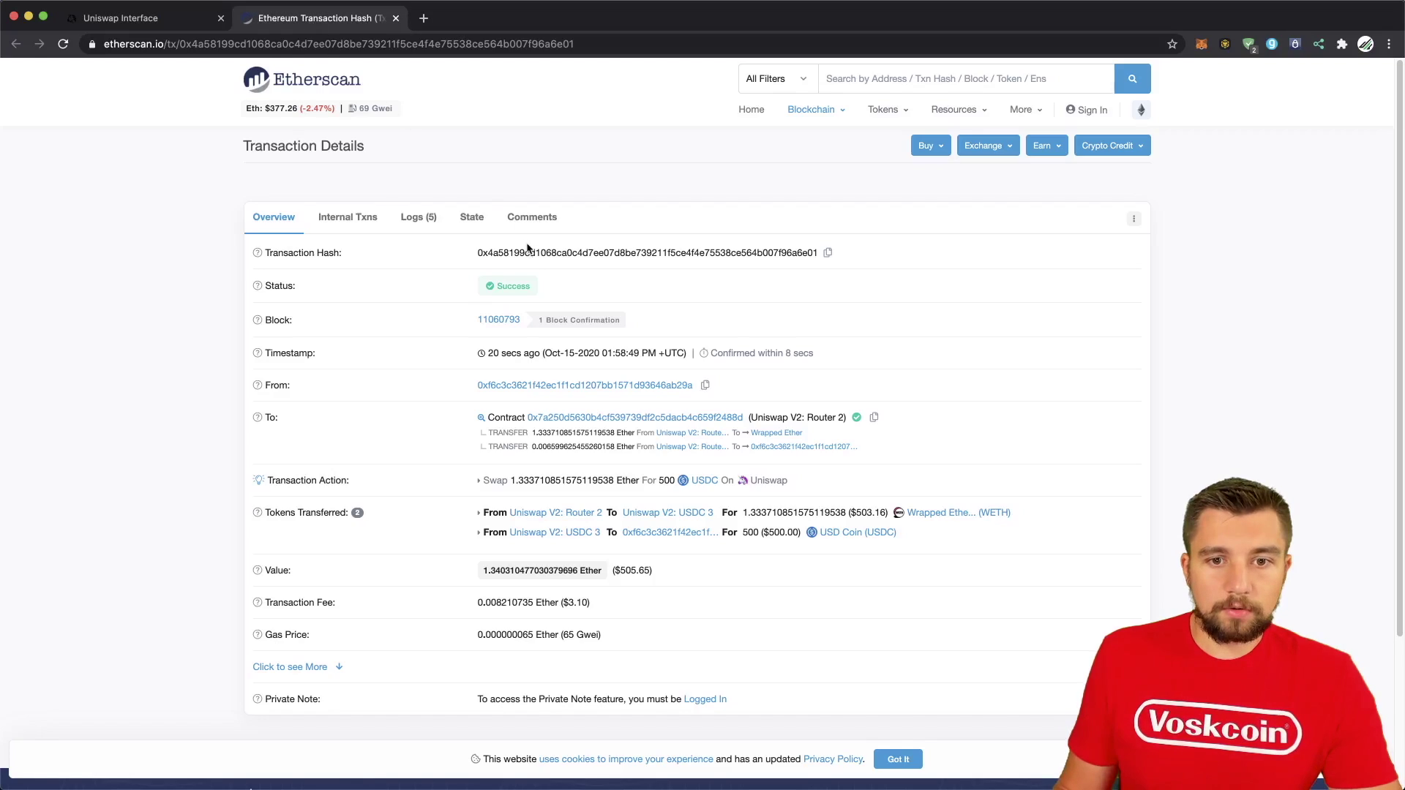
pyautogui.tripleClick(769, 356)
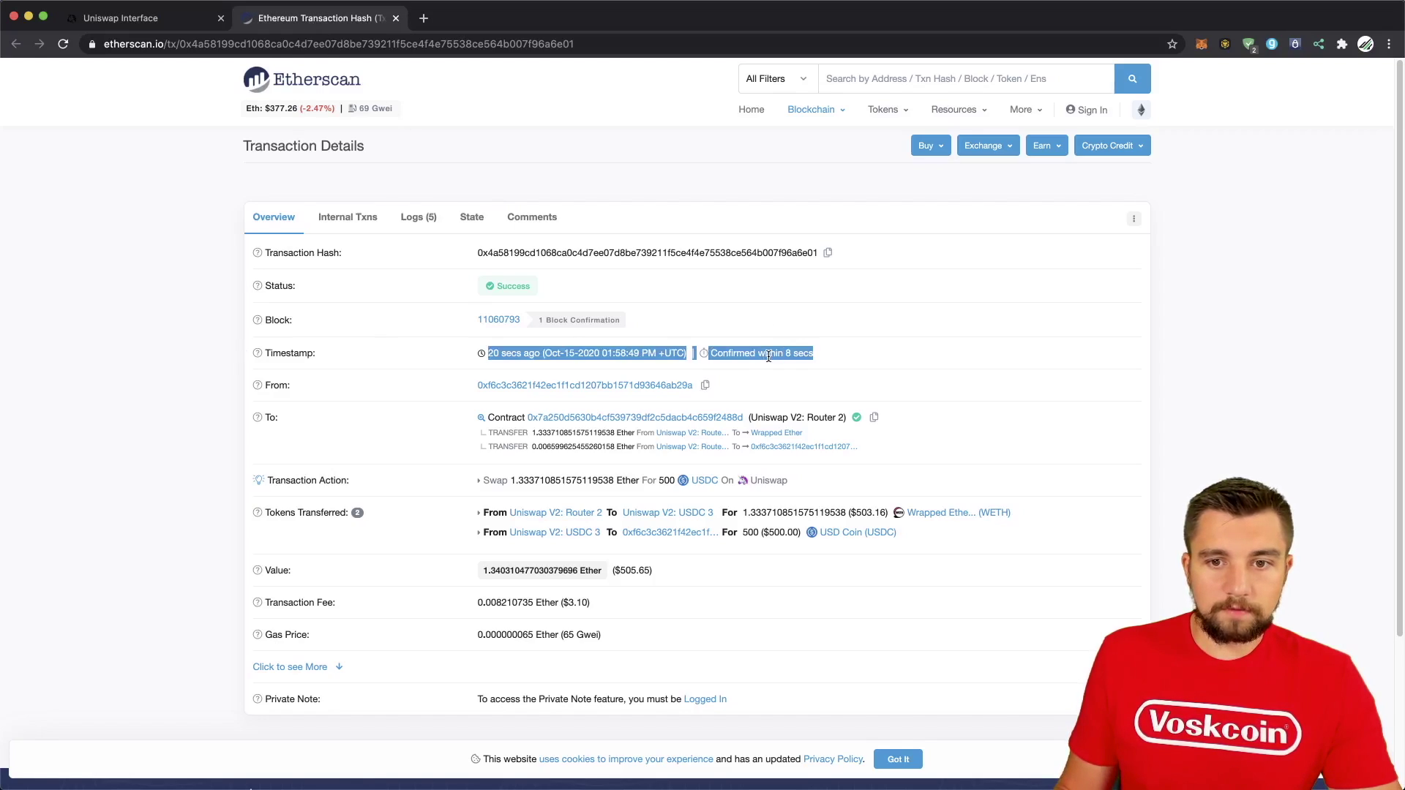
pyautogui.click(717, 375)
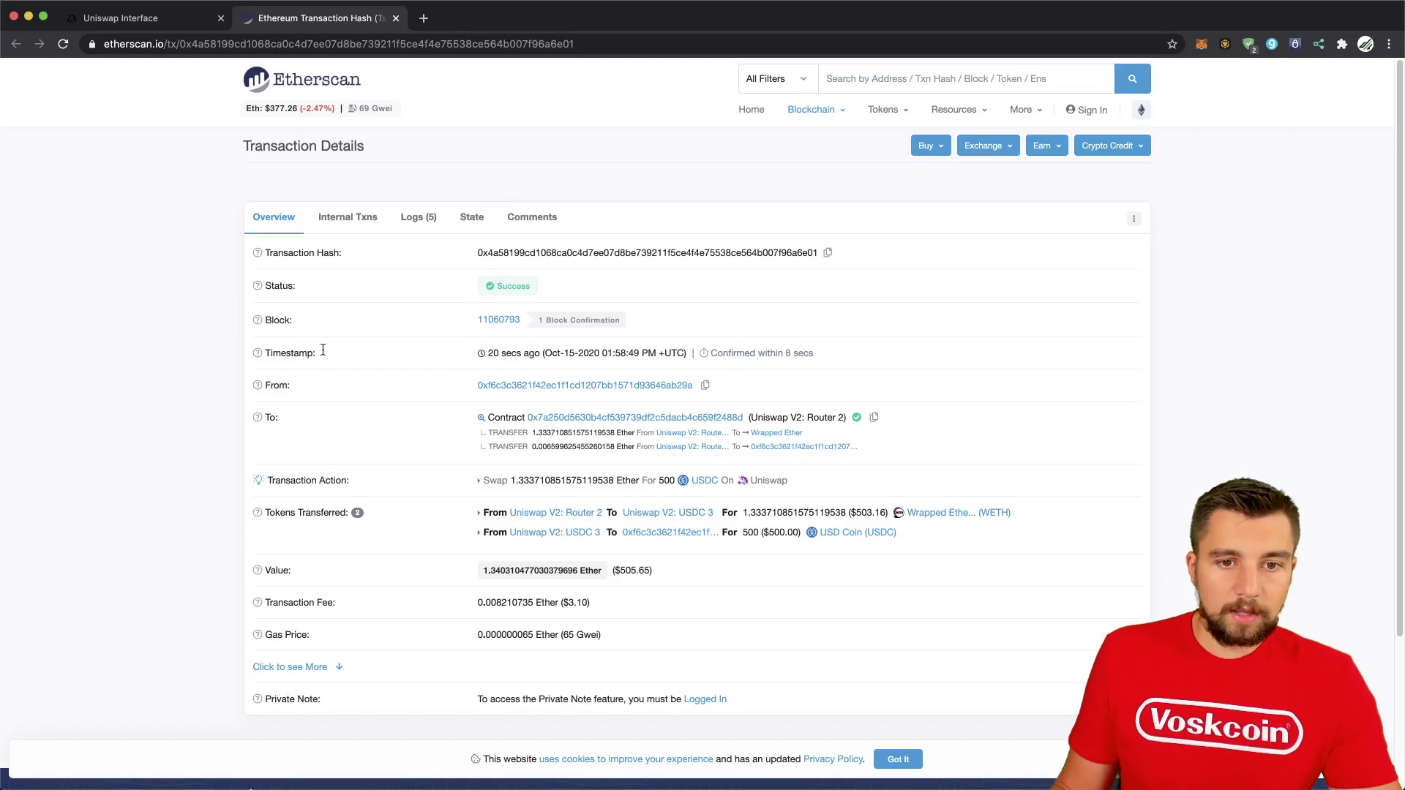